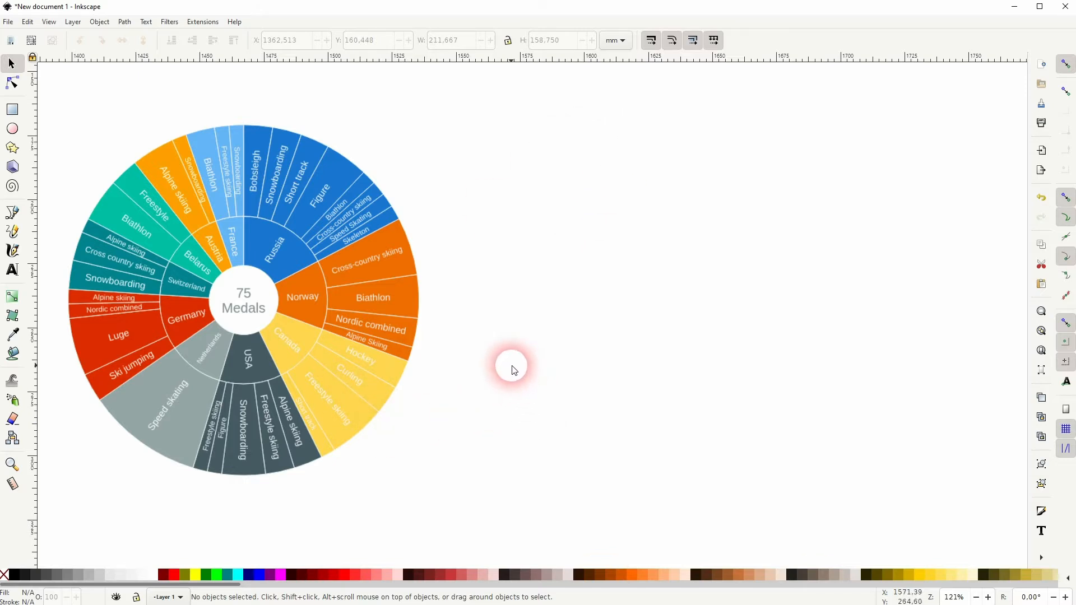
Step: Draw a circle about 60.6 mm in diameter on an empty canvas area and fill it light pink
drag(832, 301, 248, 310)
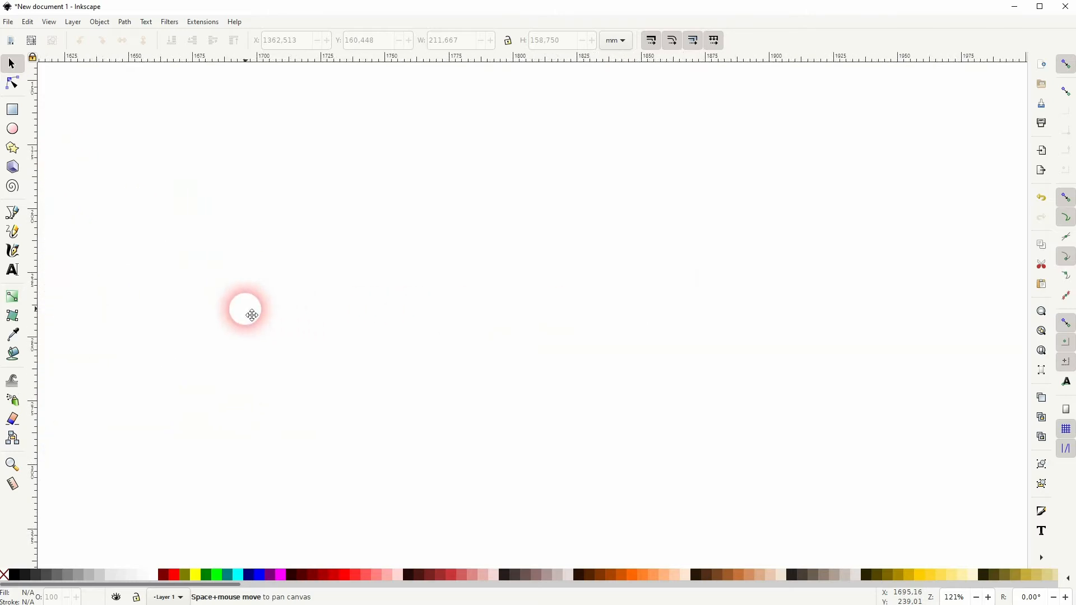
click(13, 128)
drag(359, 205, 525, 363)
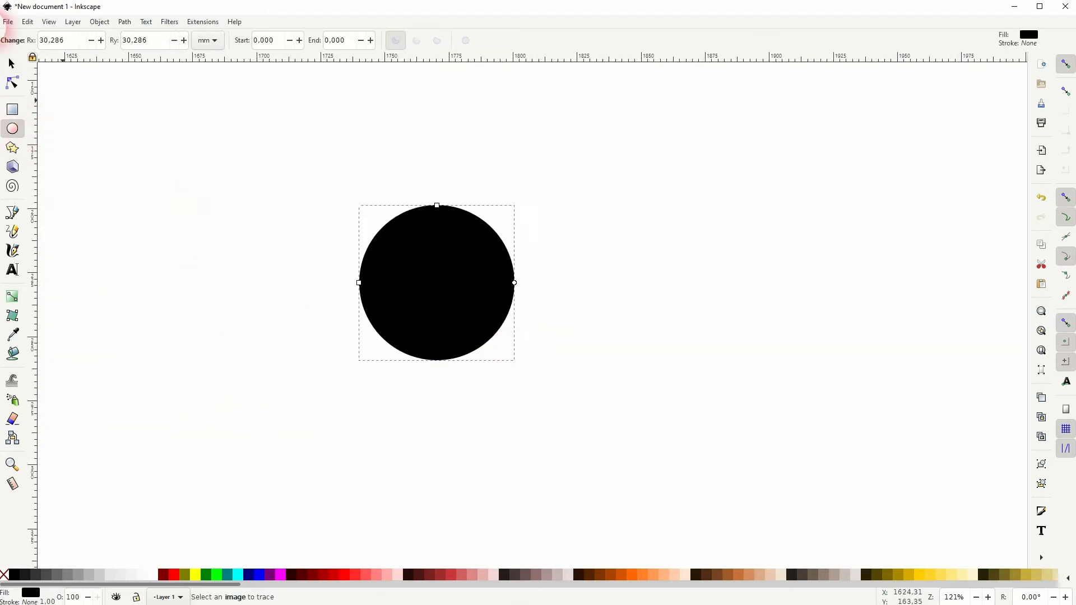
click(11, 67)
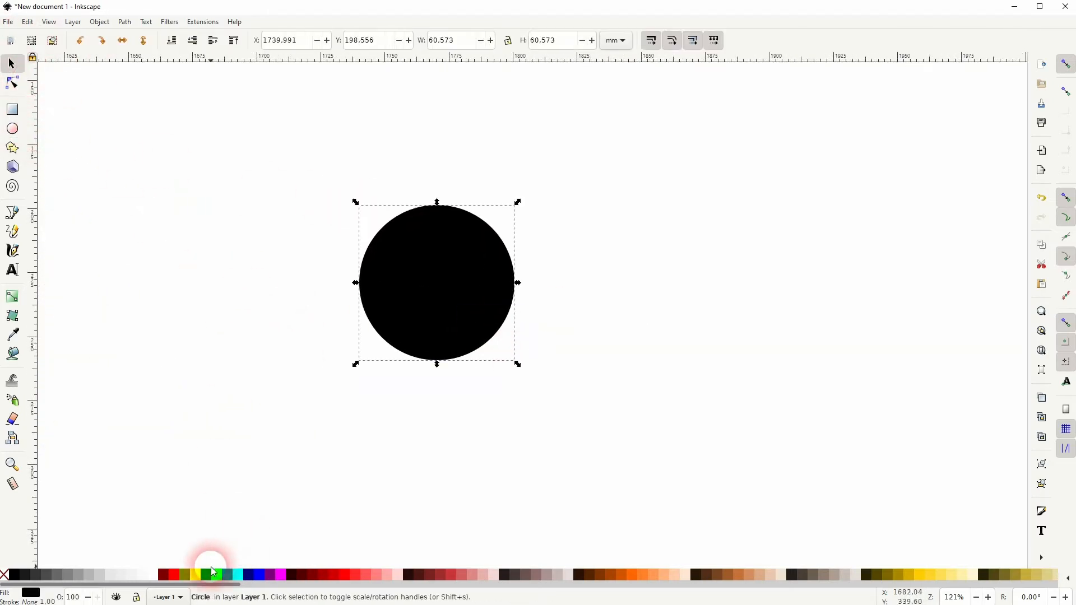
click(312, 576)
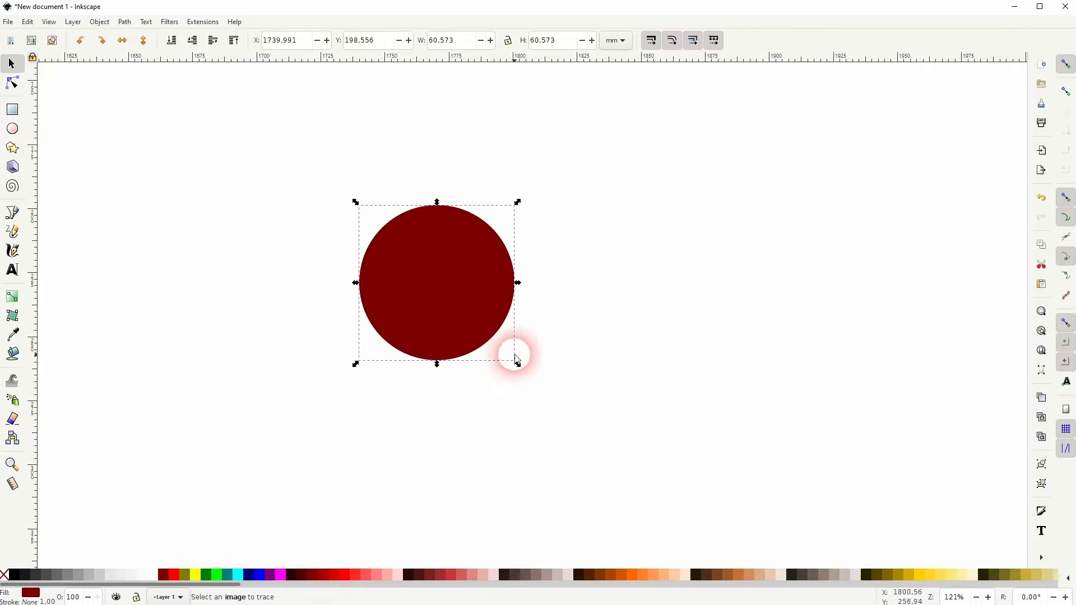
click(385, 575)
Step: Add two concentric duplicates inside the pink circle, about 43.1 mm wide in bright red and about 22.5 mm wide in dark red
drag(525, 285, 492, 283)
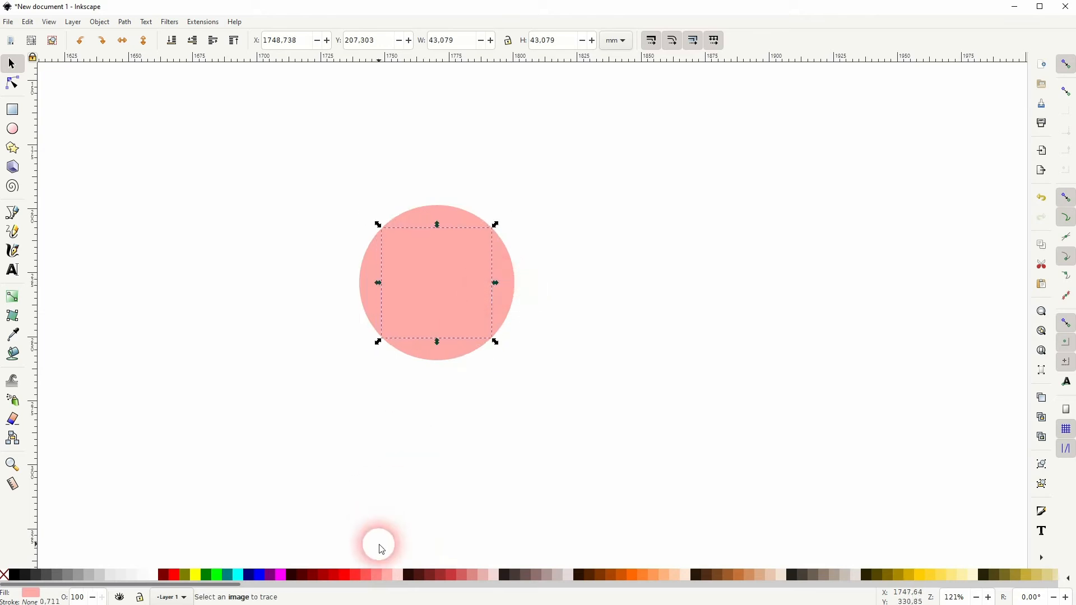
click(369, 575)
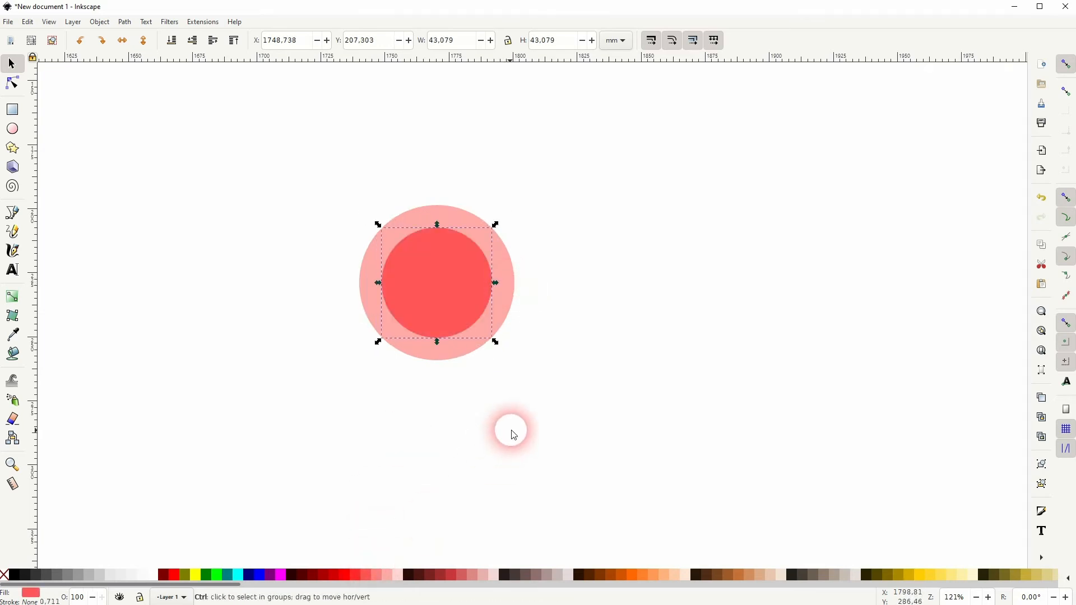
drag(496, 284, 479, 288)
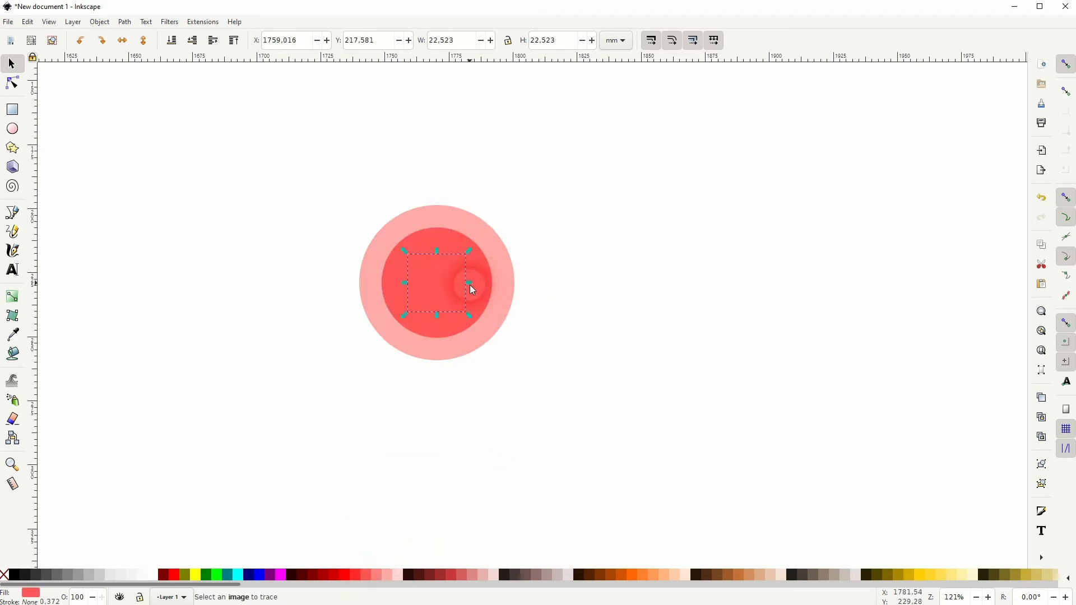
click(324, 576)
click(471, 445)
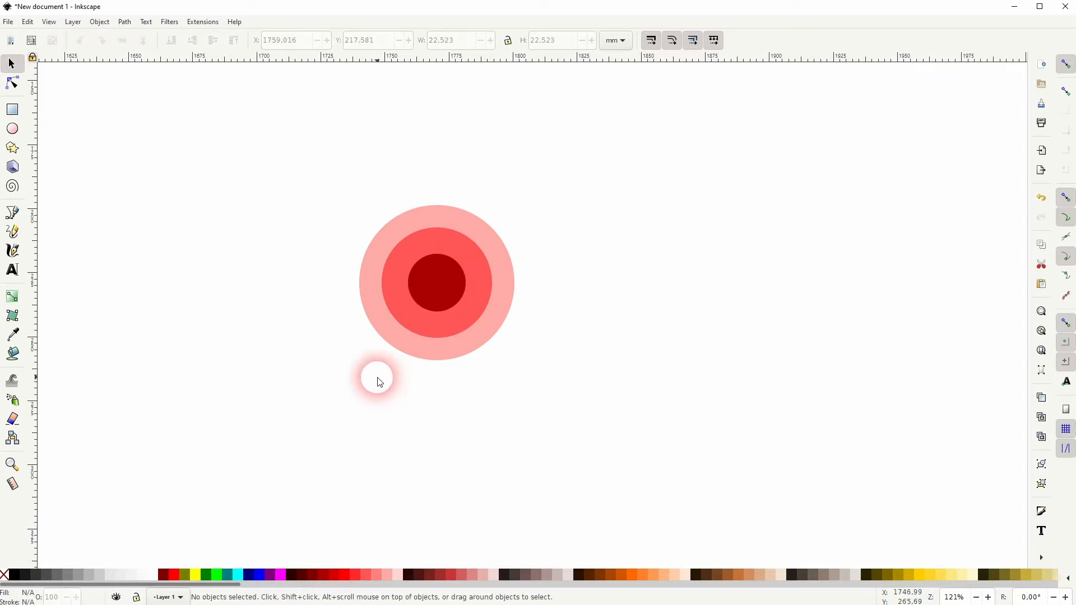
drag(340, 382, 595, 226)
click(512, 280)
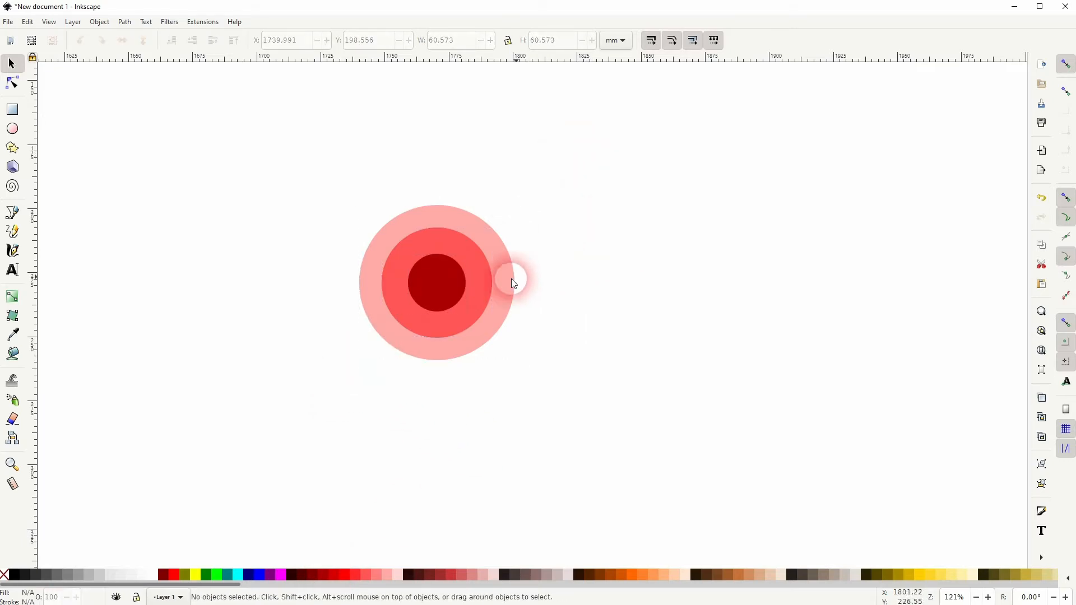
drag(506, 258, 839, 257)
drag(778, 334, 829, 275)
key(ctrl+z)
Step: Lower the dark red center circle to the bottom of the stack and raise it back to the top
click(449, 287)
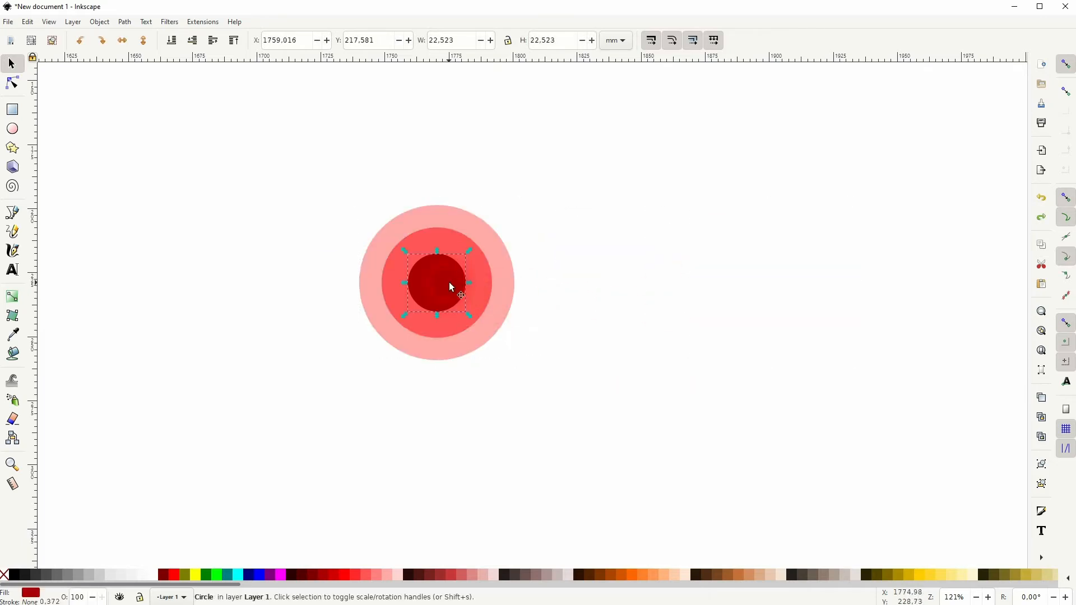
click(172, 40)
click(234, 40)
click(647, 308)
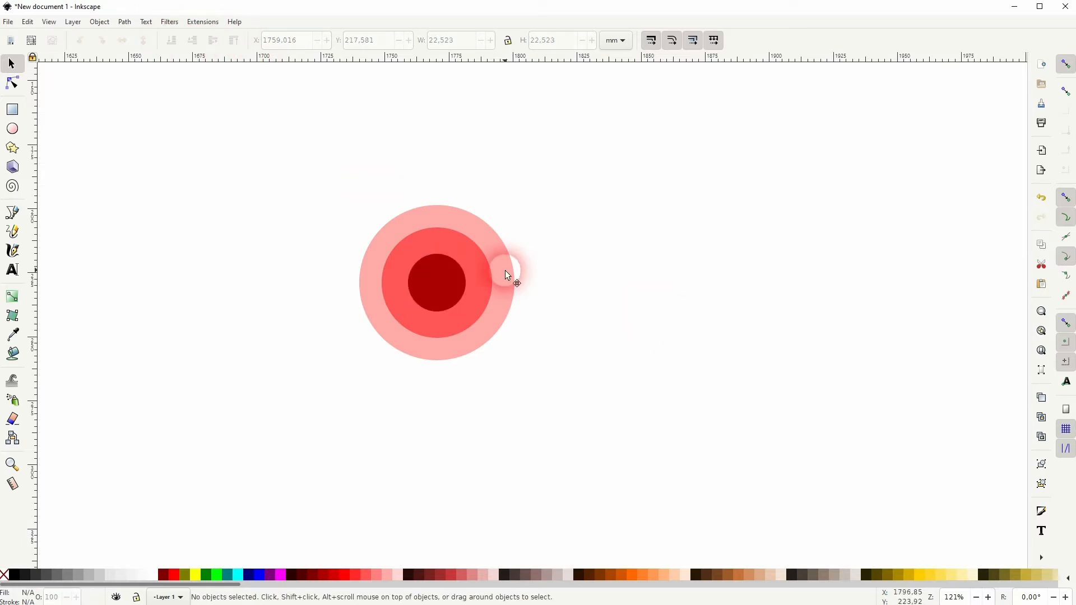
Step: Move the light pink circle out to the right of the two smaller circles
drag(507, 271, 800, 273)
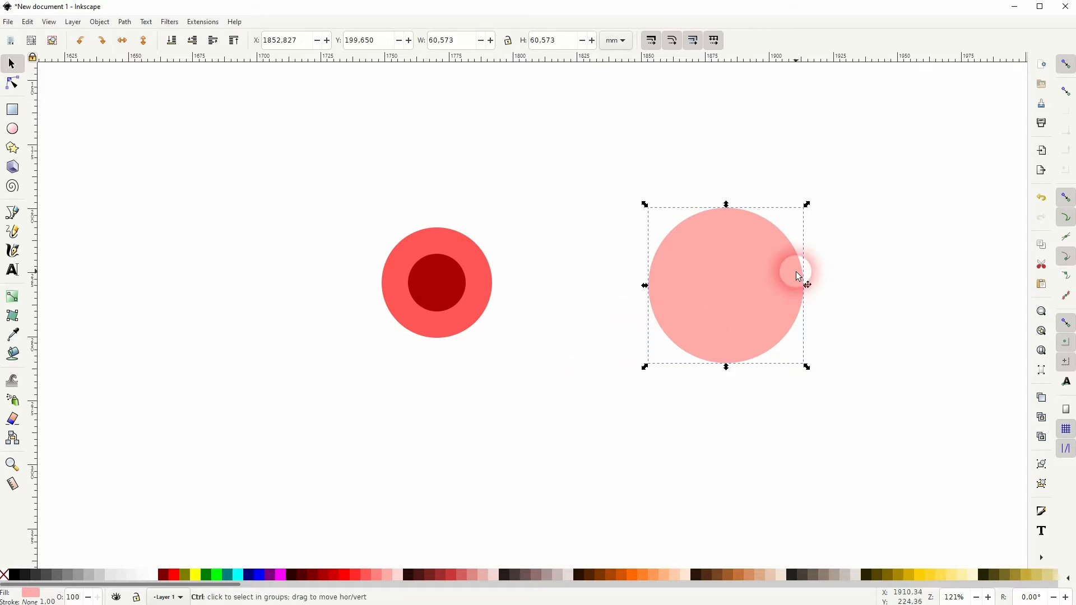
click(850, 294)
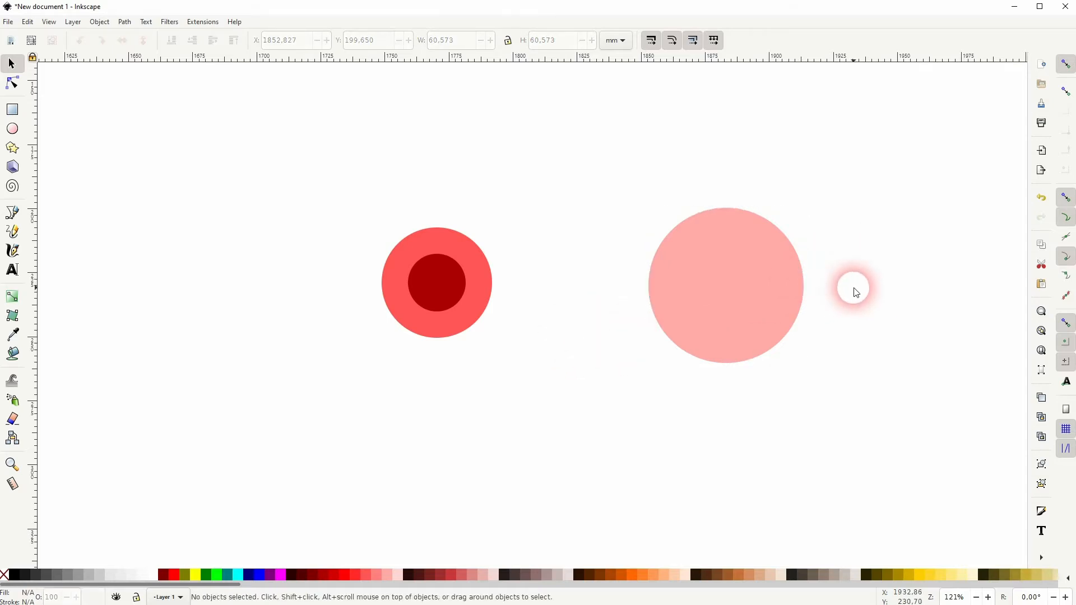
Step: Toggle snapping off and back on, and check the path and rotation center snapping options
click(1066, 65)
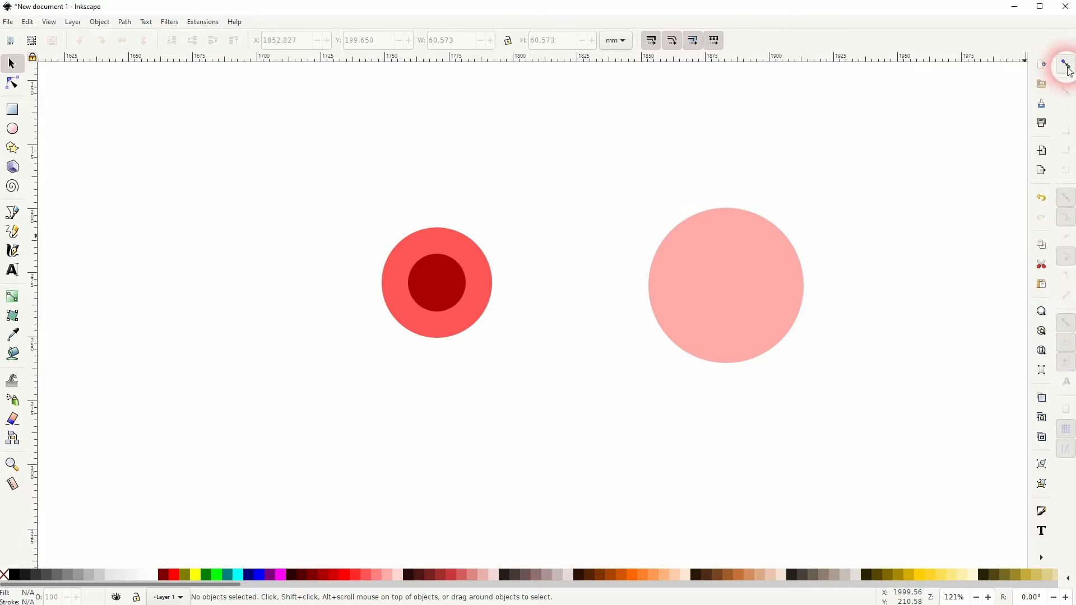
click(1066, 65)
click(1066, 220)
click(1064, 361)
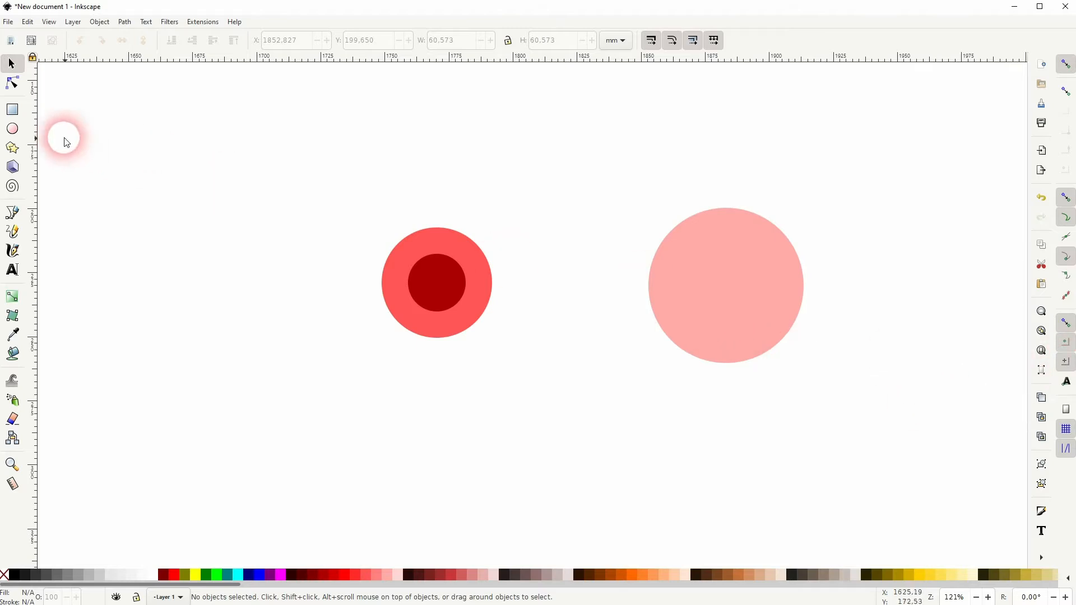
Step: Draw a straight horizontal line about 30.3 mm long from the pink circle's center to its right edge
click(12, 212)
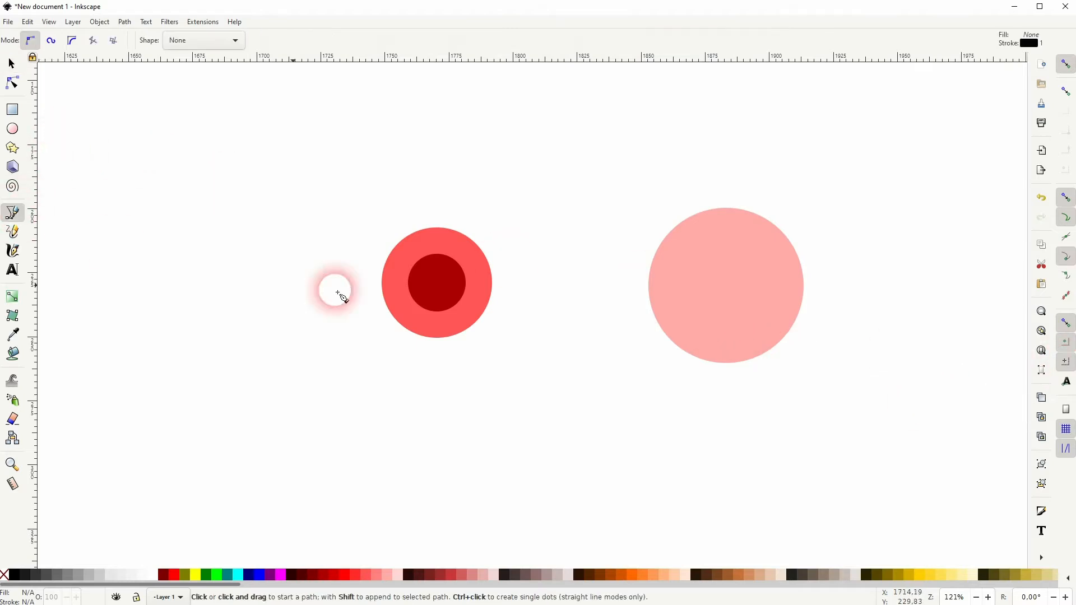
click(730, 293)
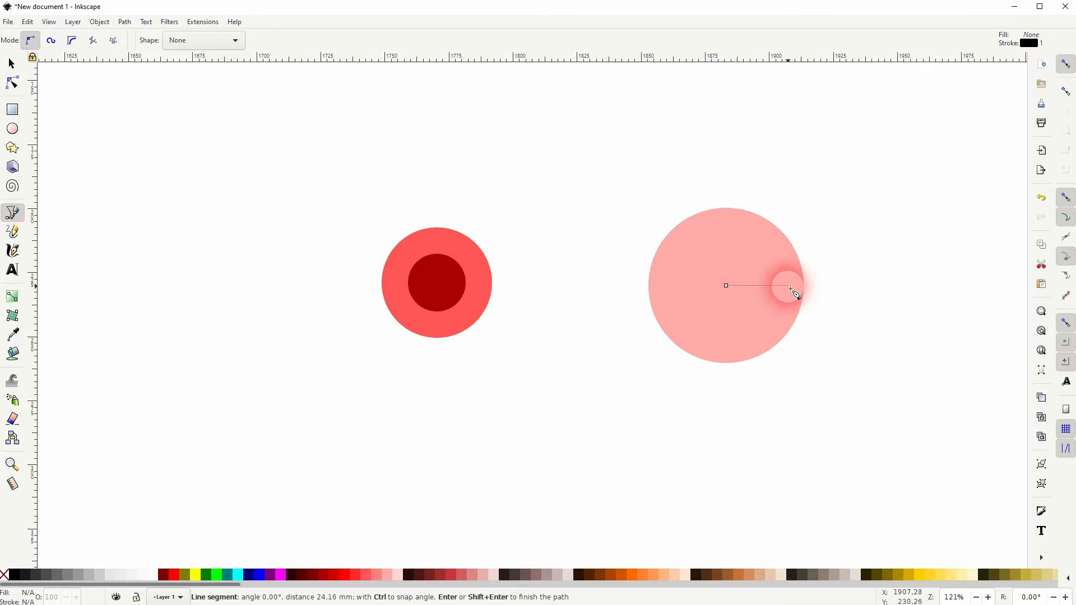
click(807, 287)
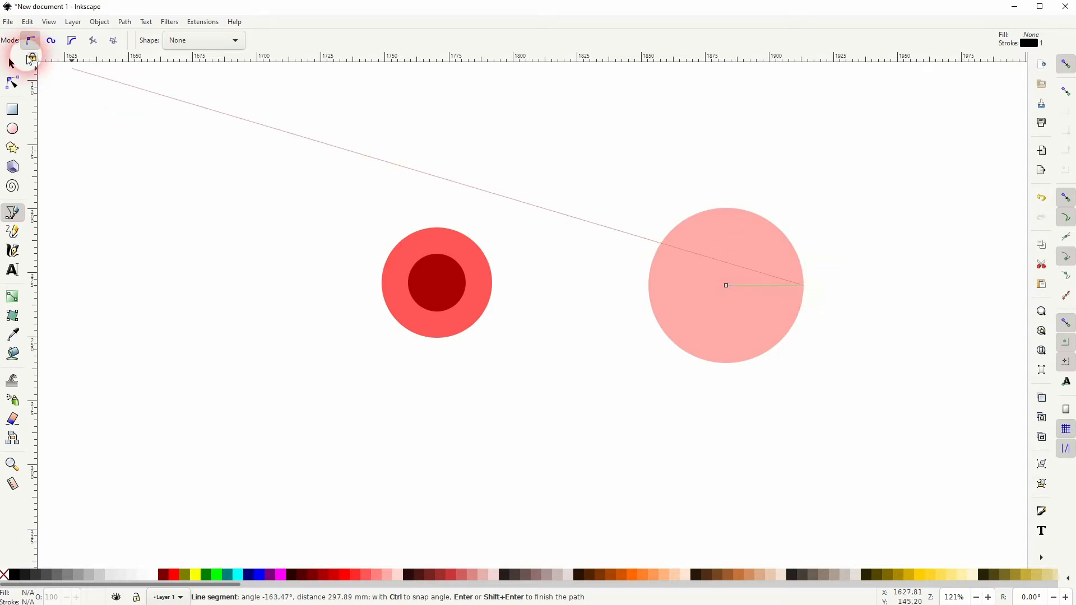
click(12, 65)
click(810, 311)
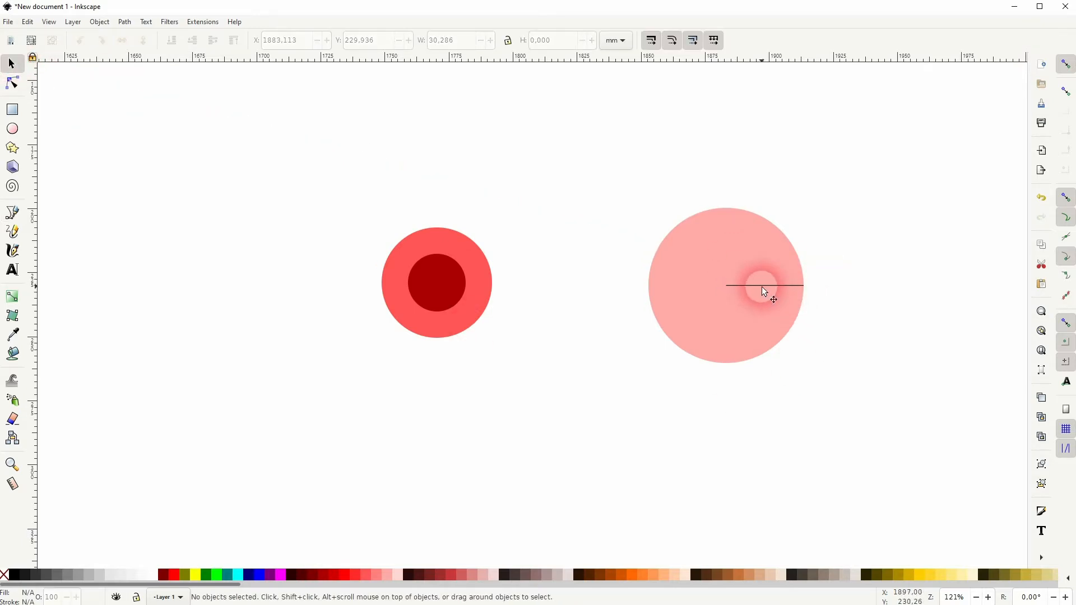
Step: Extend the line's inner end to the circle's left edge, making it a full diameter about 60.6 mm long
click(762, 287)
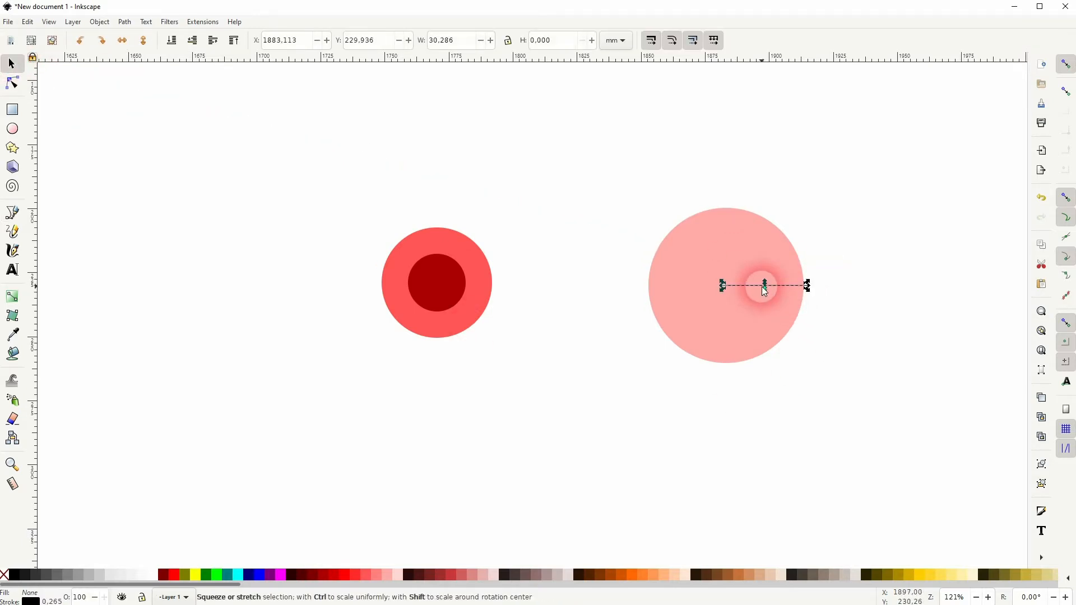
click(13, 85)
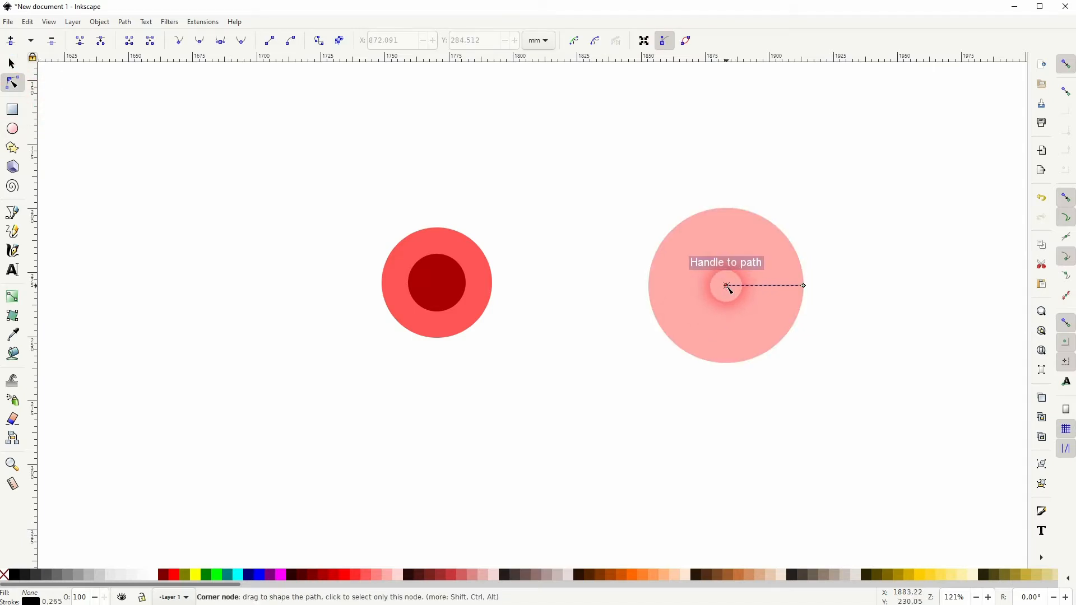
drag(727, 287, 649, 286)
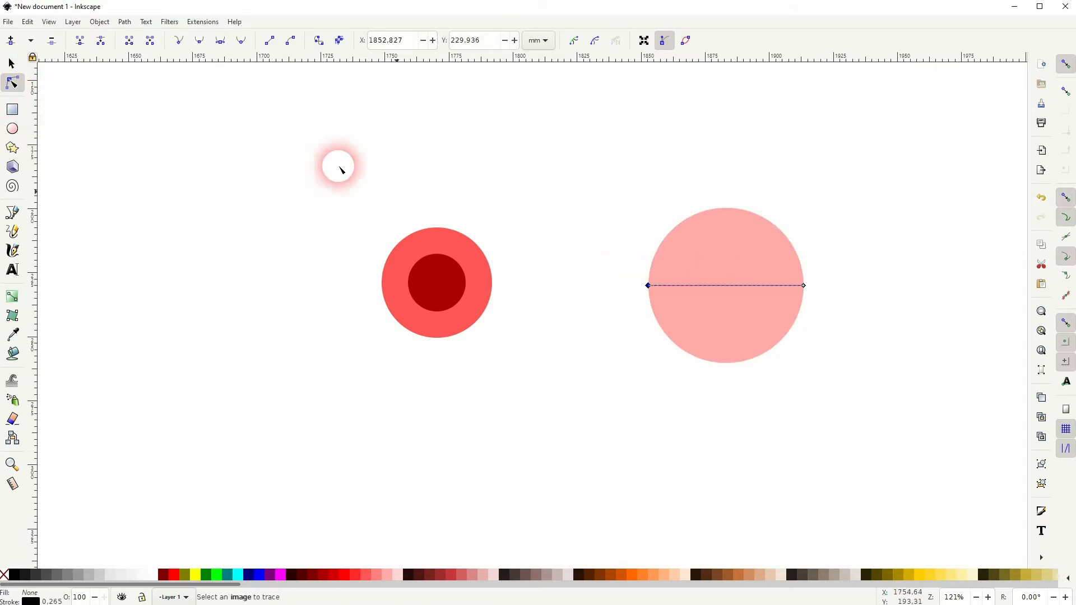
click(13, 62)
click(852, 317)
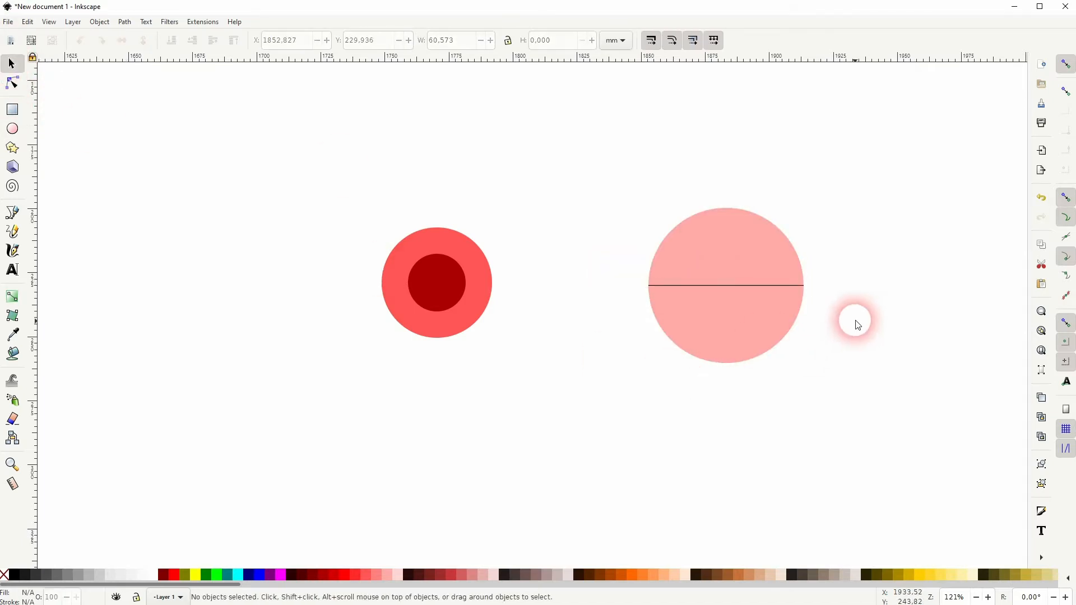
Step: Open the Create Tiled Clones settings with the diameter line selected
click(763, 285)
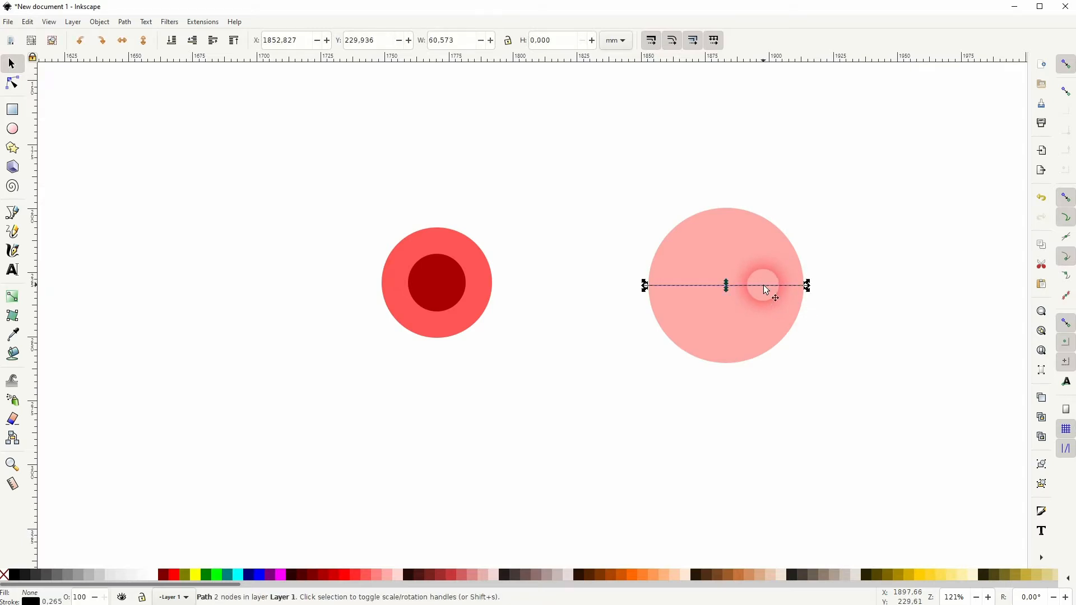
click(99, 23)
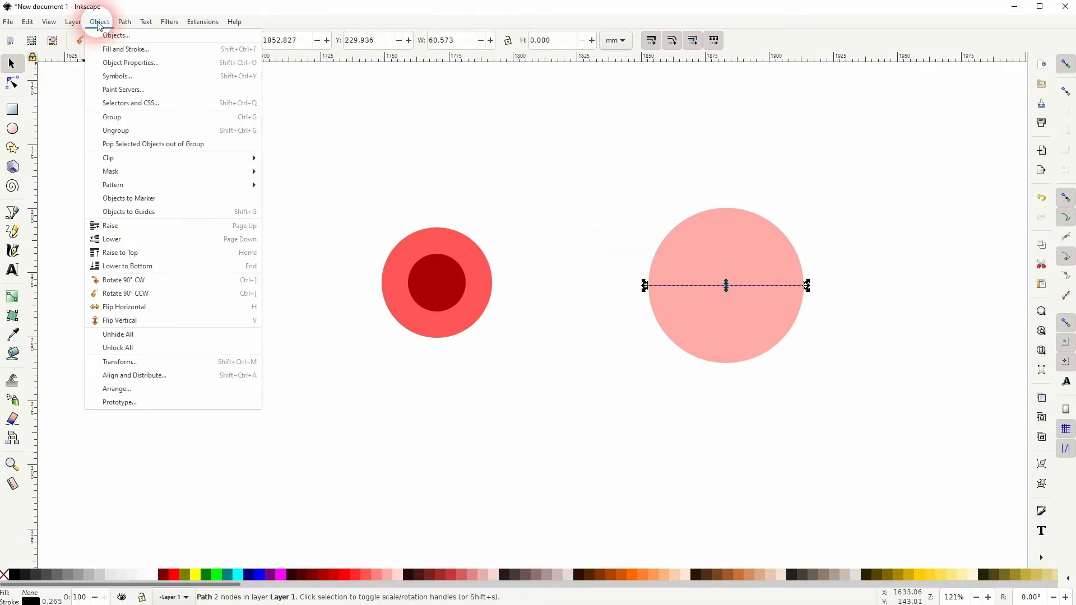
click(24, 22)
mouse_move(79, 185)
click(235, 200)
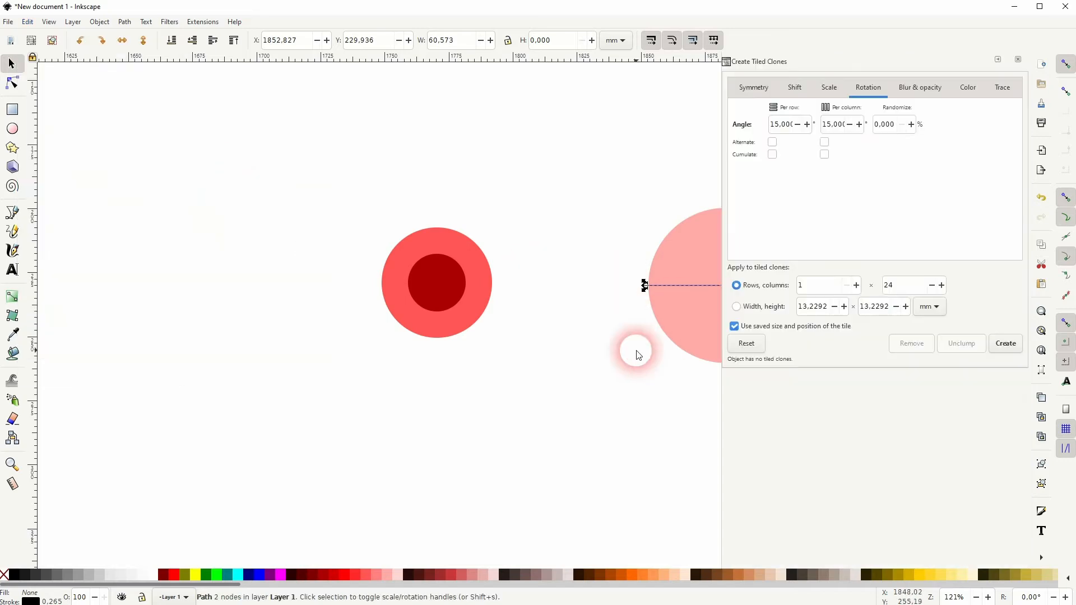
click(500, 399)
drag(614, 370, 369, 374)
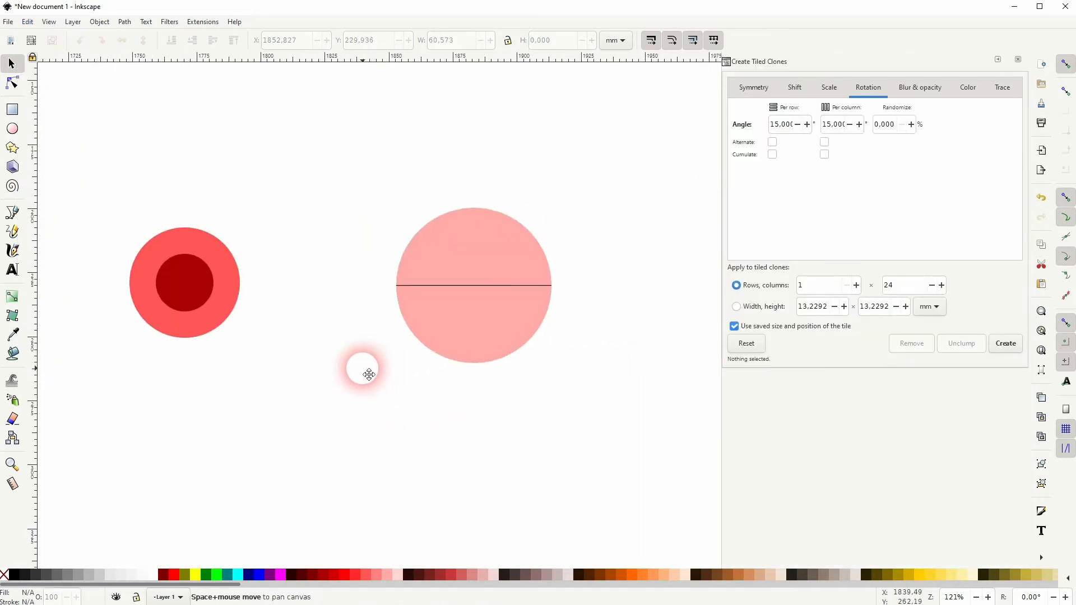
click(496, 288)
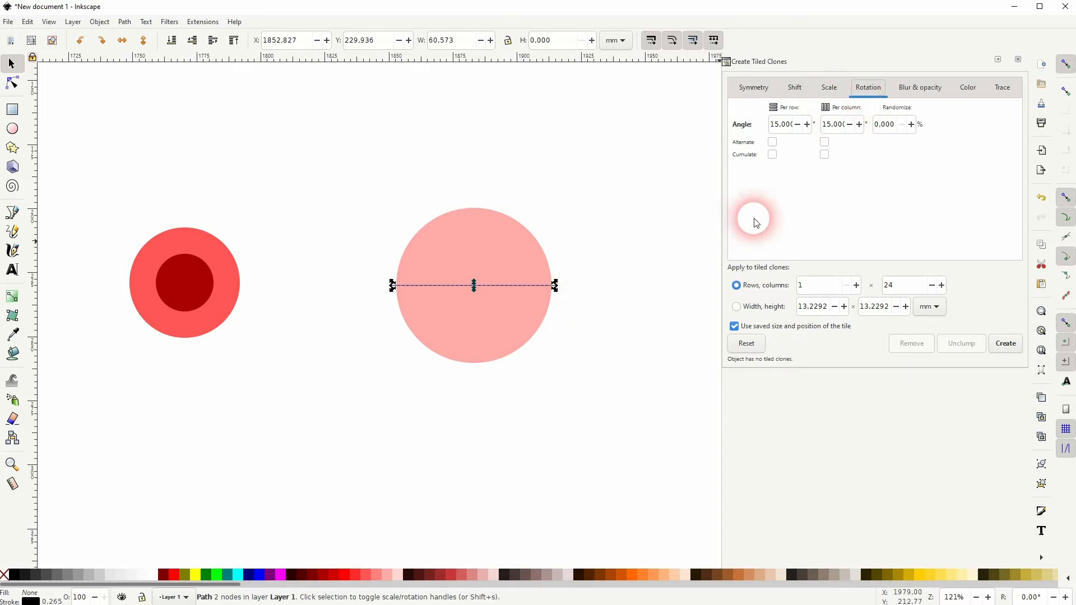
Step: Set the tiled clones to 1 row by 12 columns with a rotation of 30° per row and per column
double_click(889, 285)
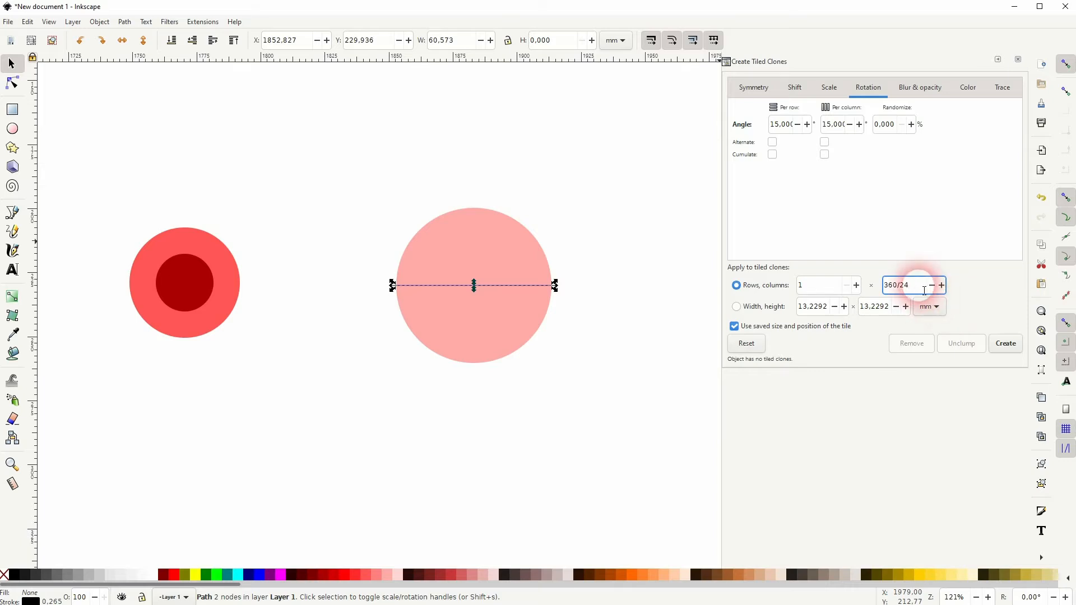
drag(918, 284, 864, 285)
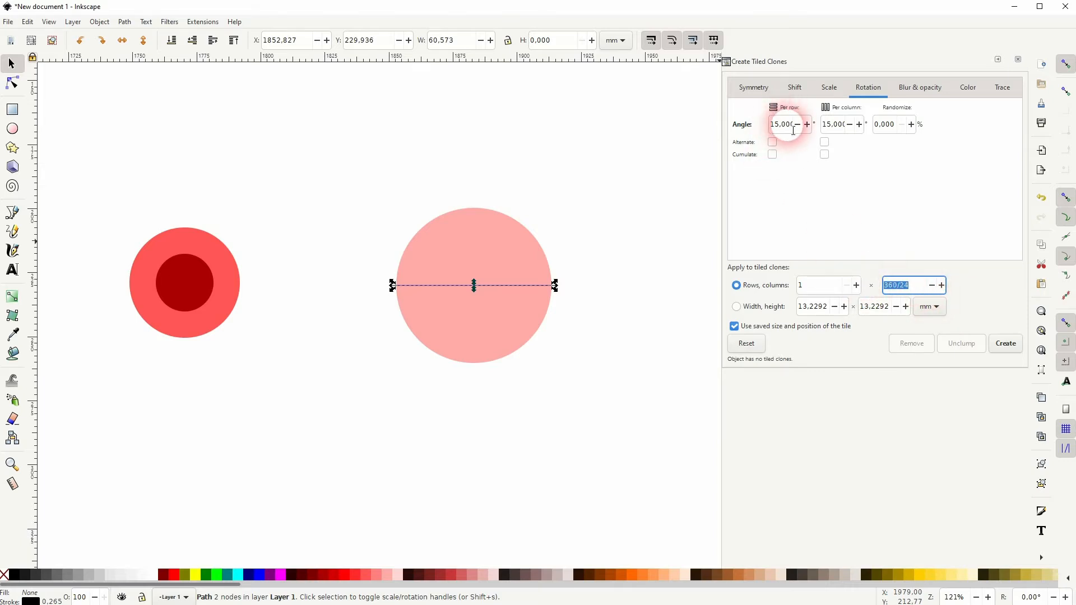
drag(793, 130, 768, 125)
drag(925, 289, 879, 288)
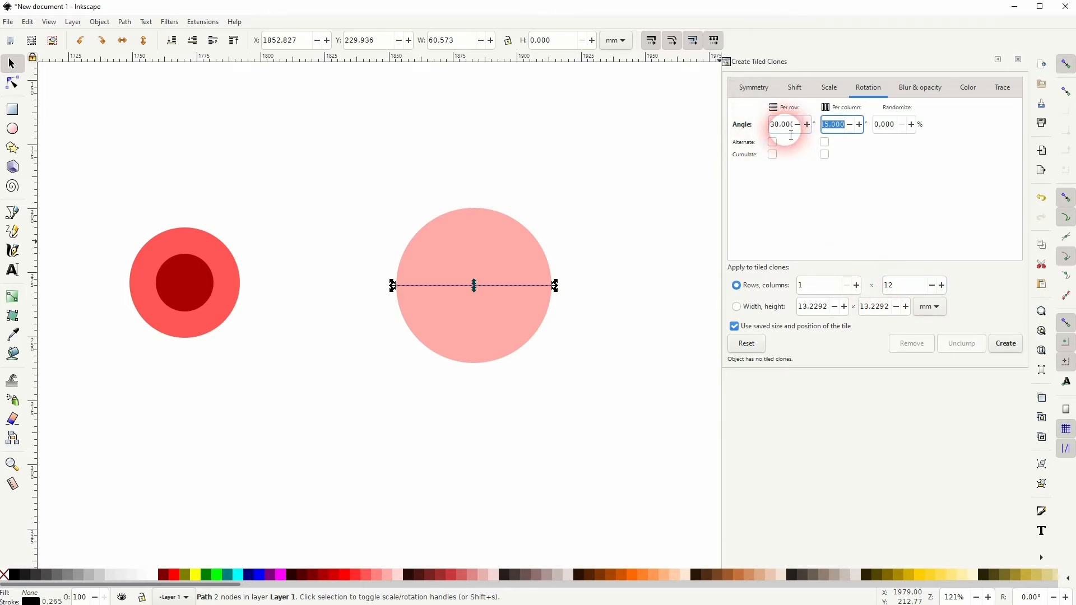
text(30)
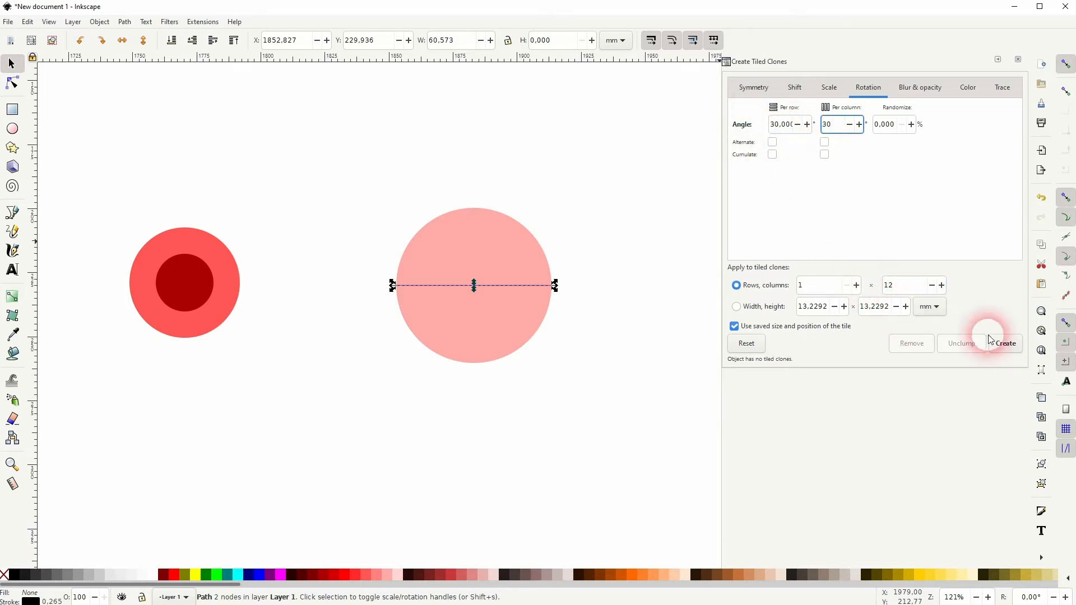
Step: Create the rotated clones of the diameter line and undo them
click(1004, 345)
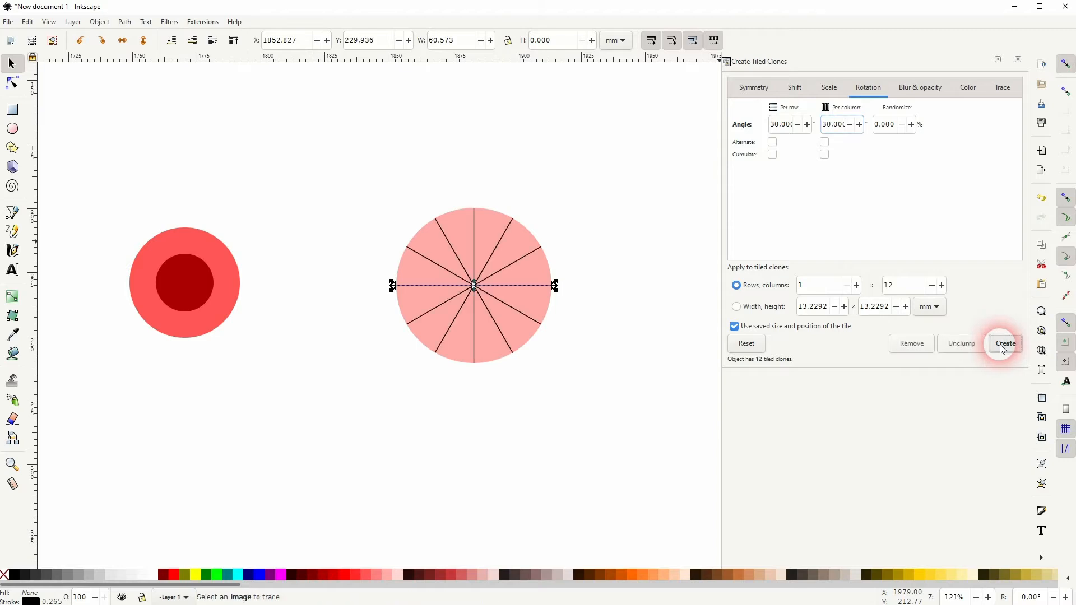
click(604, 320)
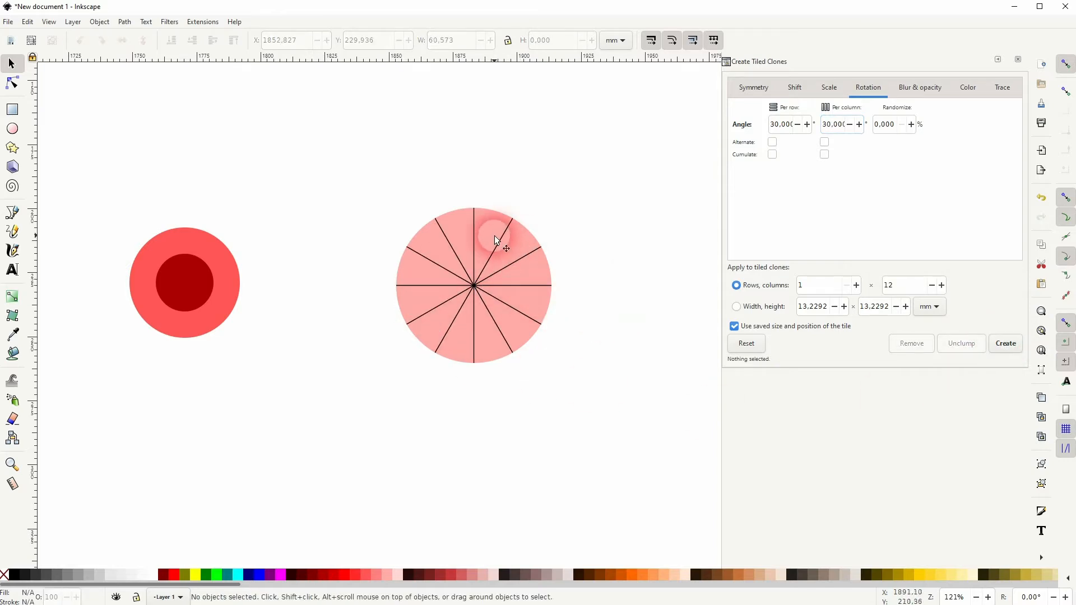
key(ctrl+z)
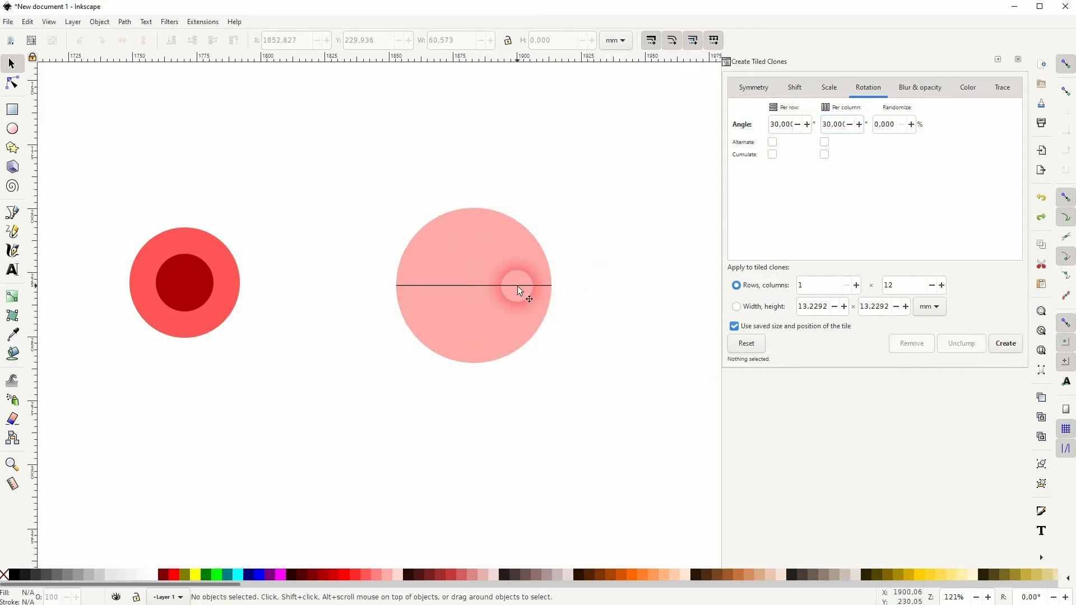
Step: Create rotated clones of the diameter line in 1 row by 24 columns, with 15° rotation per row and per column
click(516, 286)
drag(892, 285, 868, 286)
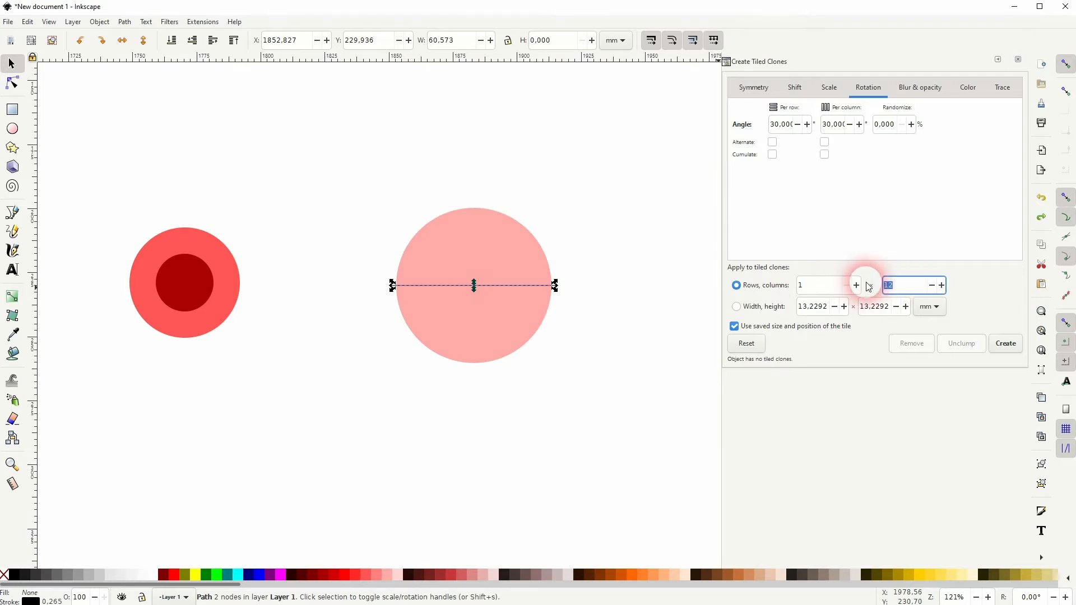
text(24)
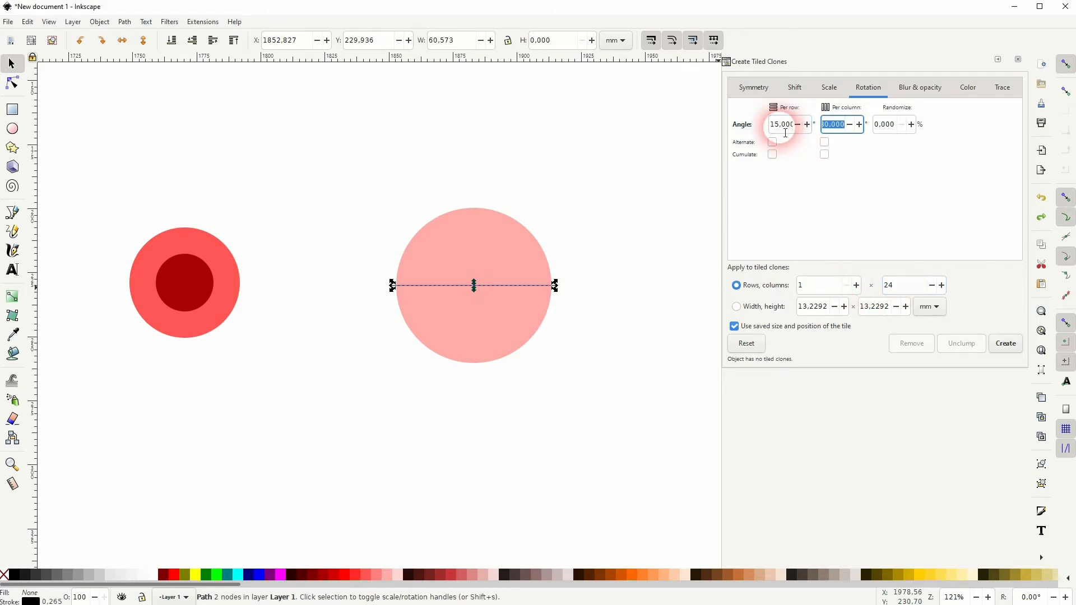
text(15)
click(1006, 344)
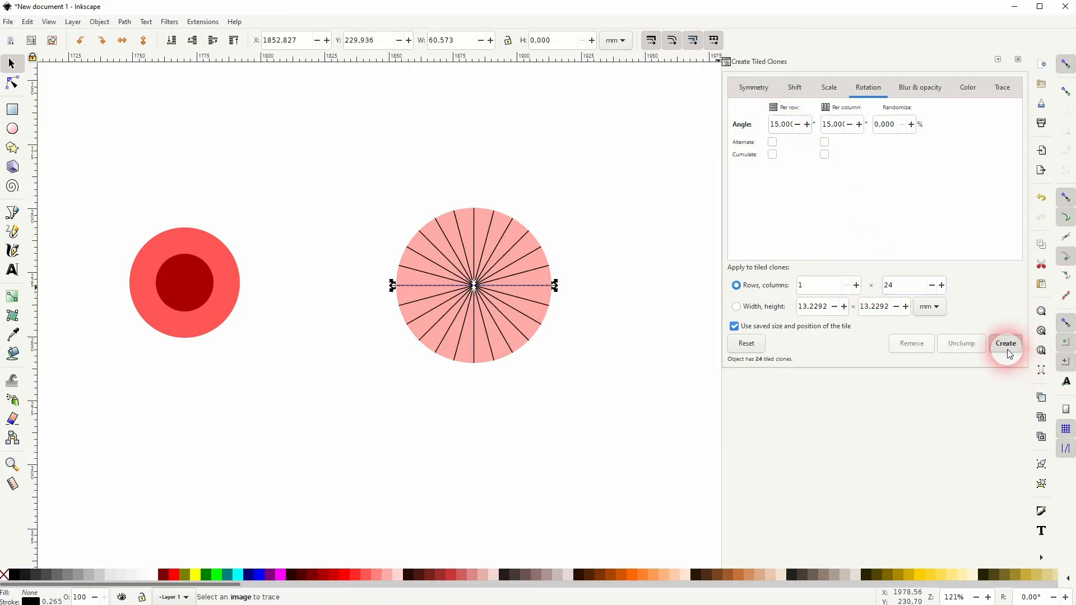
click(386, 379)
click(533, 324)
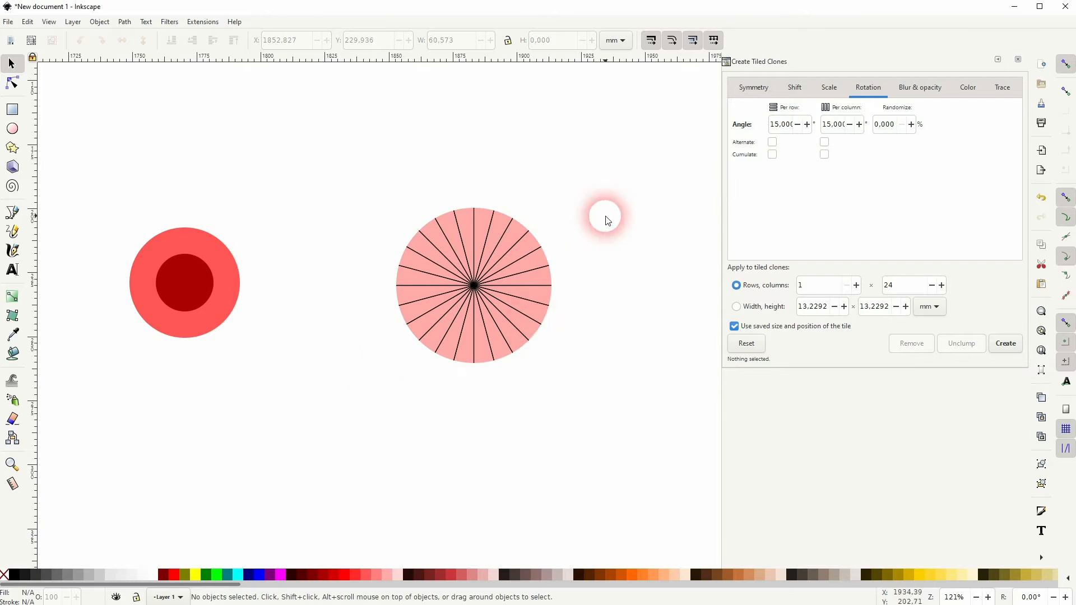
Step: Try other red fills on the circle behind the lines and undo them
drag(358, 391, 642, 145)
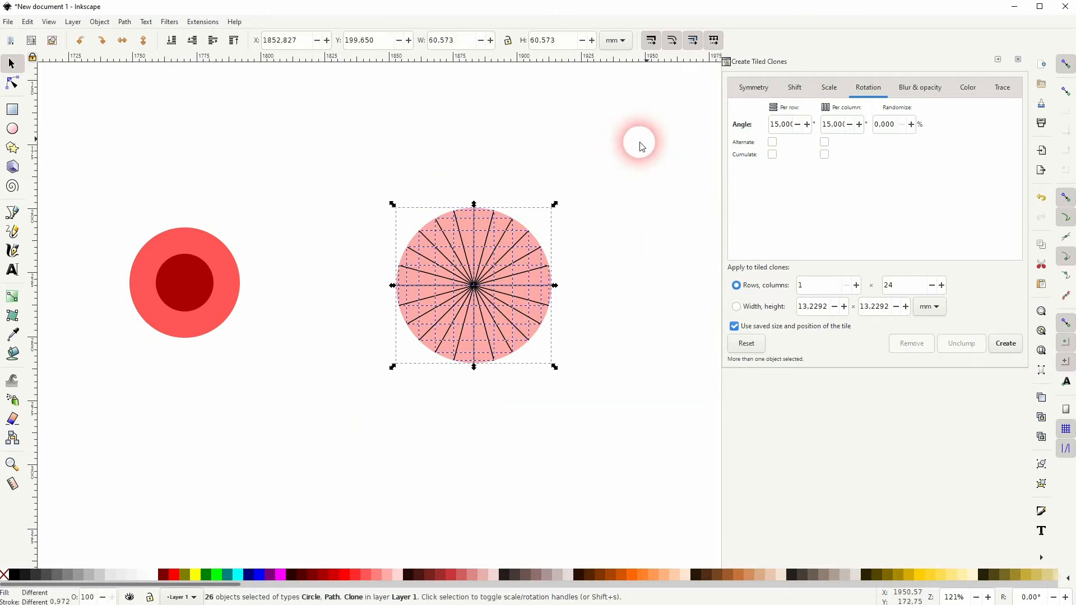
click(592, 267)
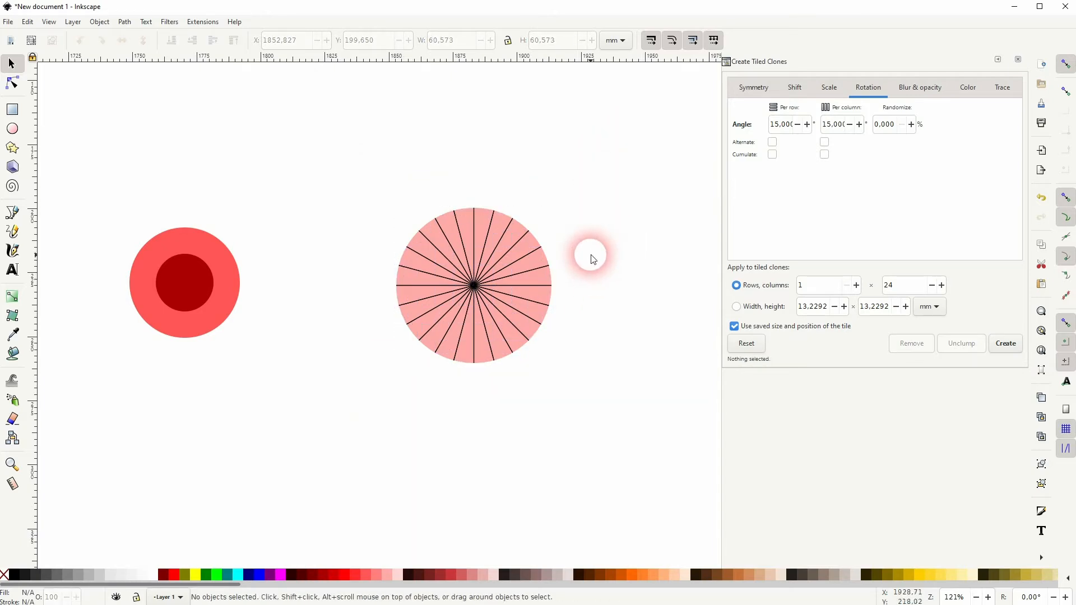
click(537, 278)
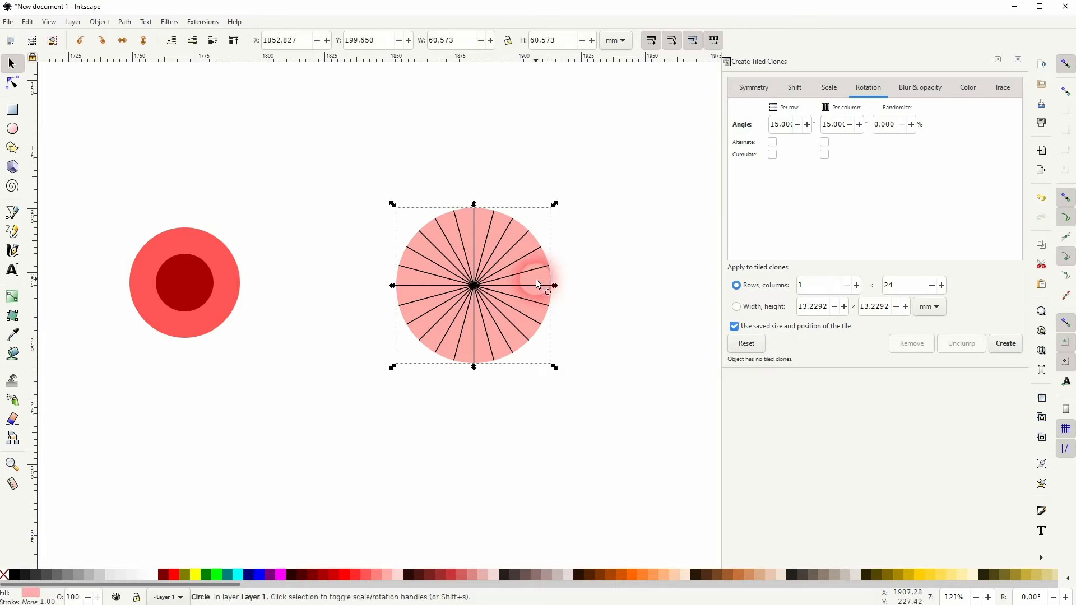
click(348, 576)
click(314, 576)
key(ctrl+z)
key(ctrl+z)
Step: Select all the radiating lines without the circle and duplicate them, undoing the trial move of the copies
click(319, 409)
drag(321, 408, 612, 162)
scroll(504, 272, up, 2)
drag(561, 263, 497, 304)
shift+click(485, 302)
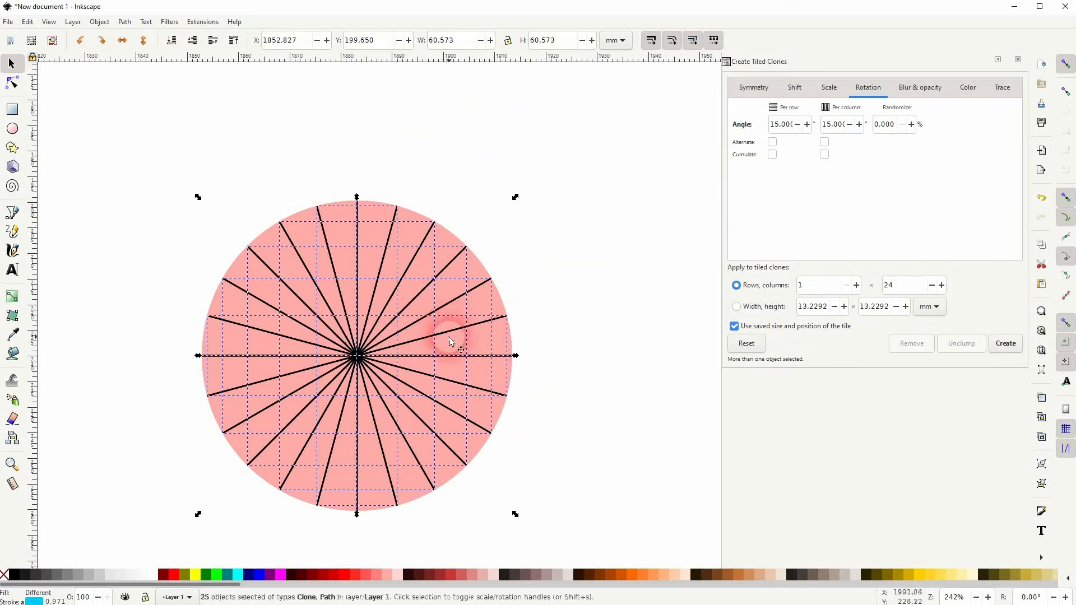
drag(463, 321, 613, 168)
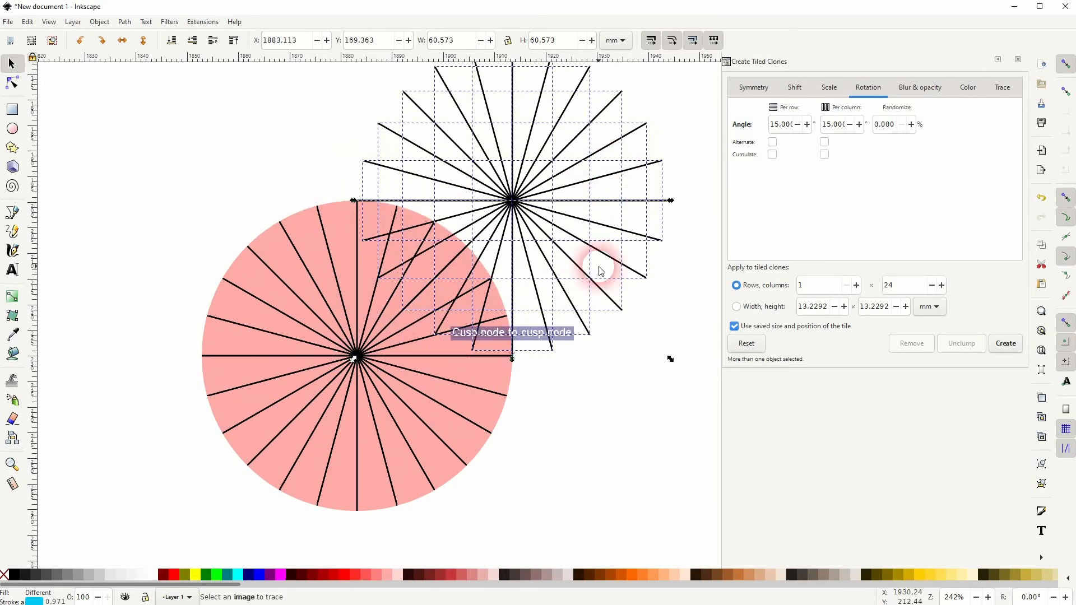
key(ctrl+z)
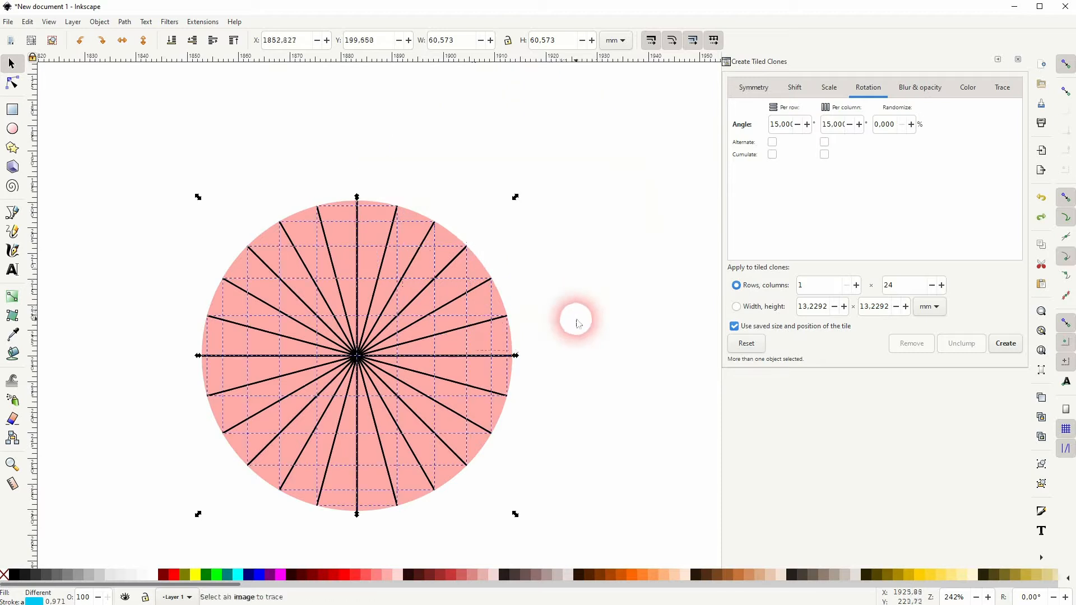
Step: Combine the duplicated radiating lines into a single path
click(124, 23)
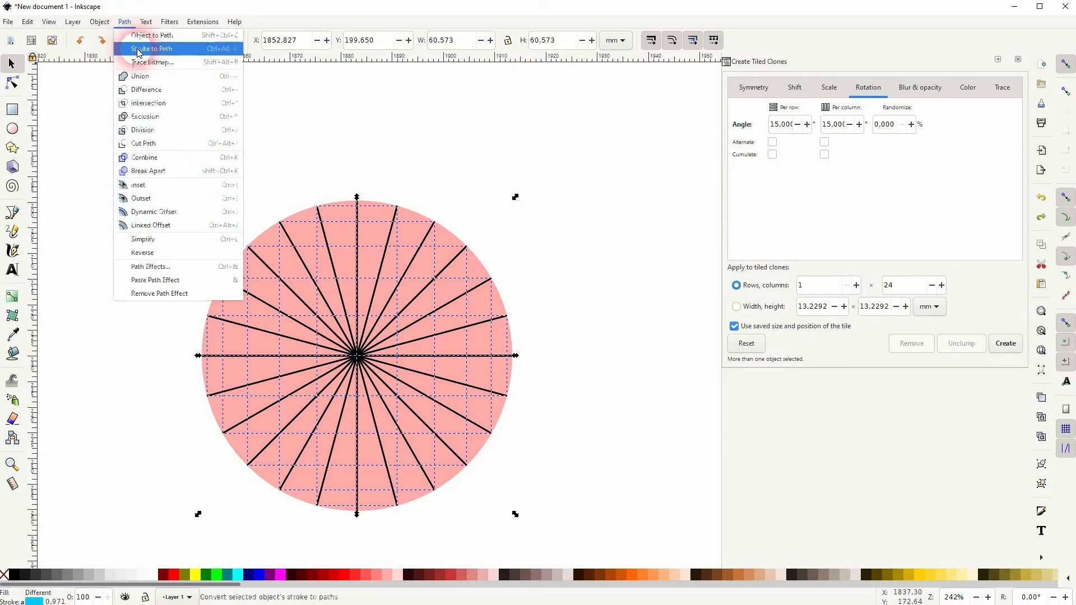
click(136, 48)
drag(483, 274, 535, 261)
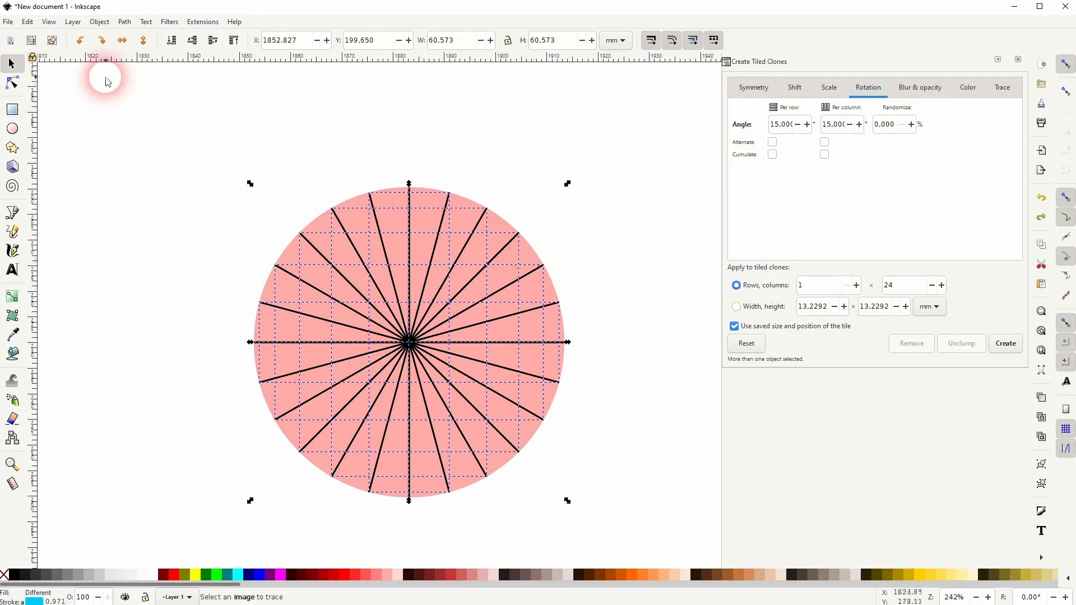
click(124, 22)
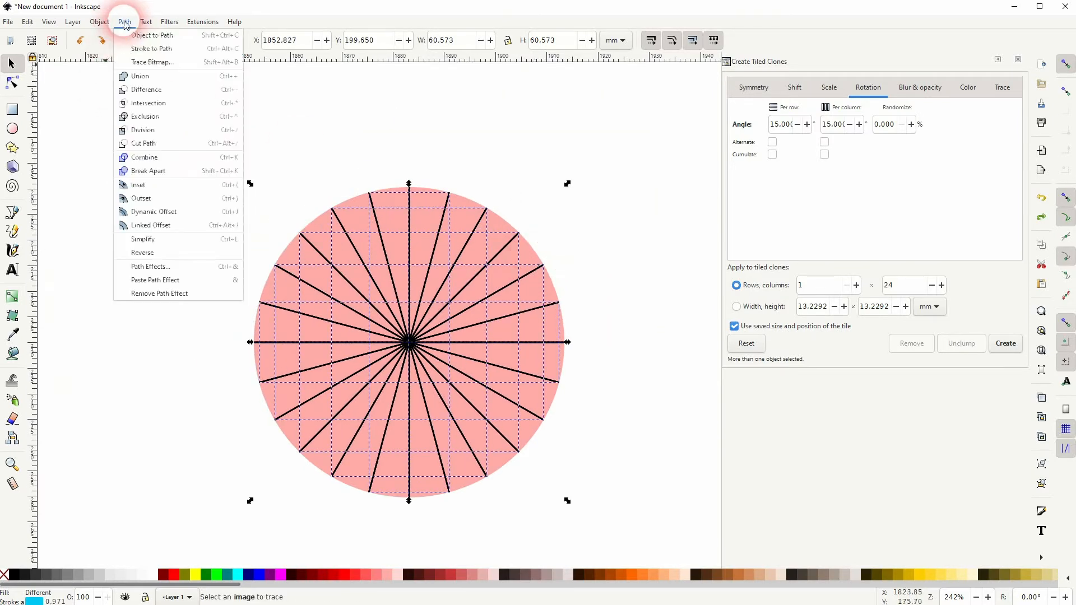
click(162, 158)
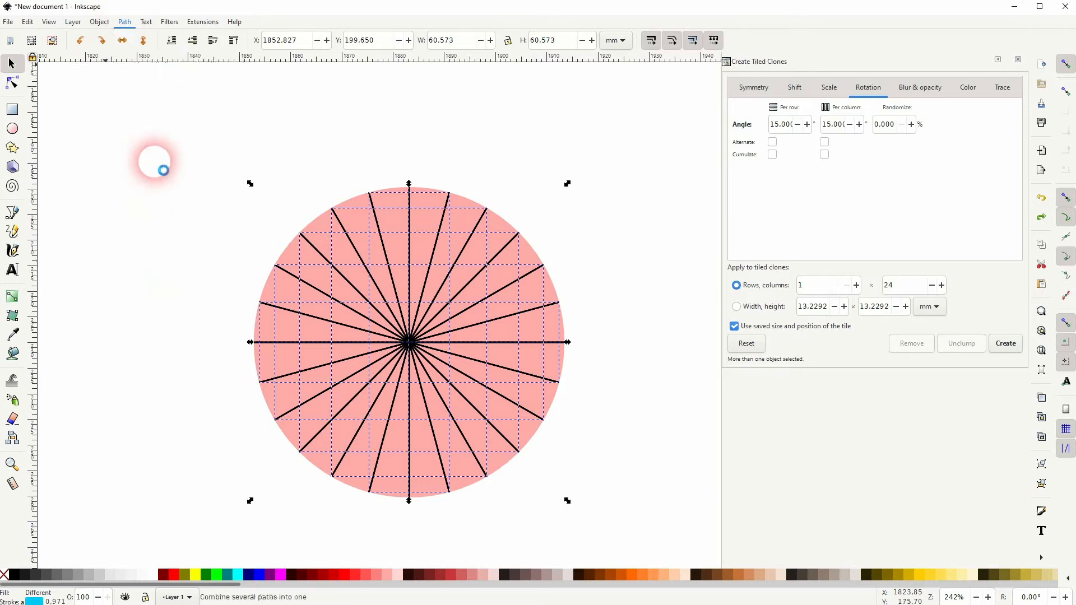
Step: Add the circle to the selection and cut it into segments along the combined lines with Division
shift+click(493, 233)
drag(472, 235, 672, 133)
key(ctrl+z)
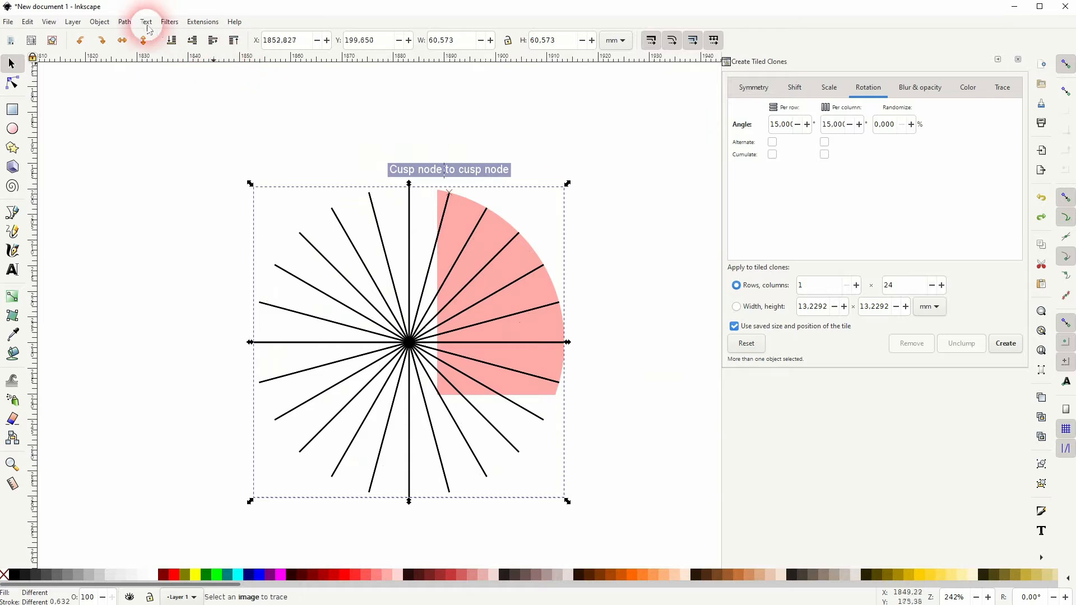
click(125, 21)
click(152, 129)
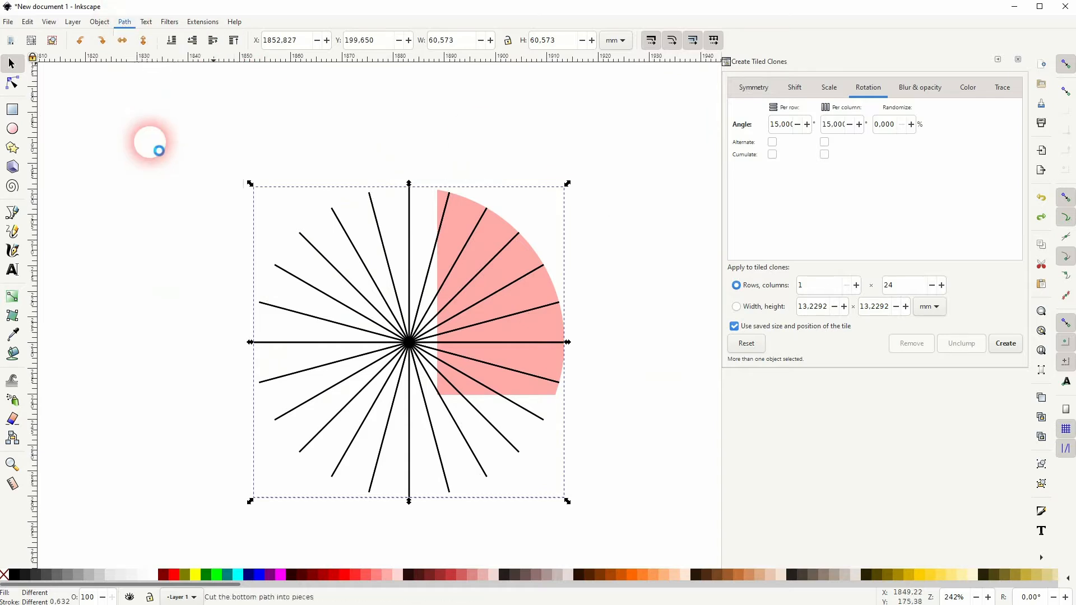
click(149, 336)
Step: Try pulling individual segments out of the divided circle and undo the moves
drag(519, 300, 665, 264)
drag(538, 247, 664, 151)
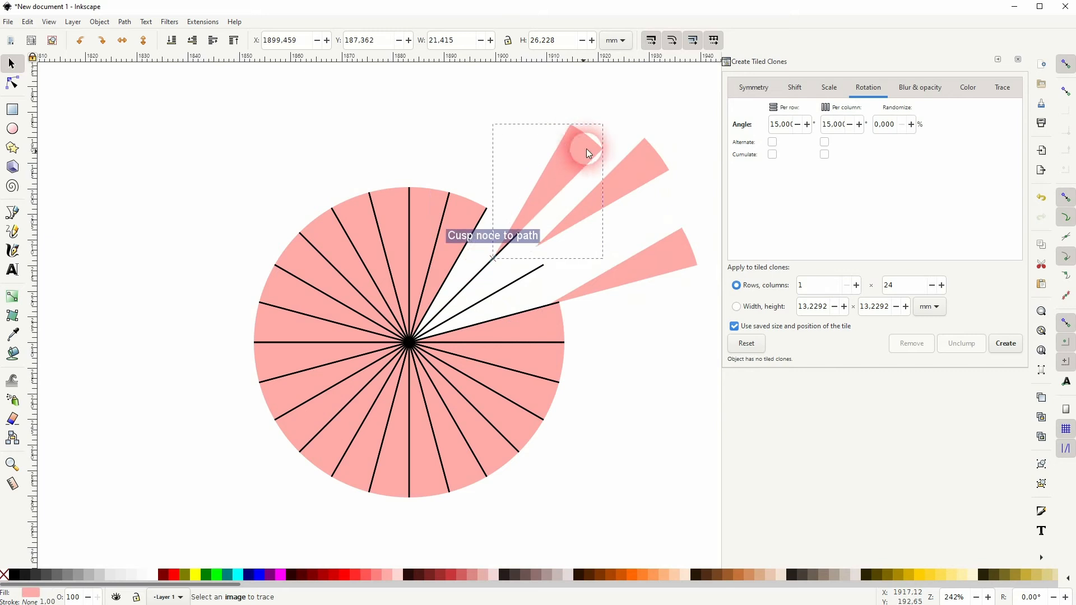
key(ctrl+z)
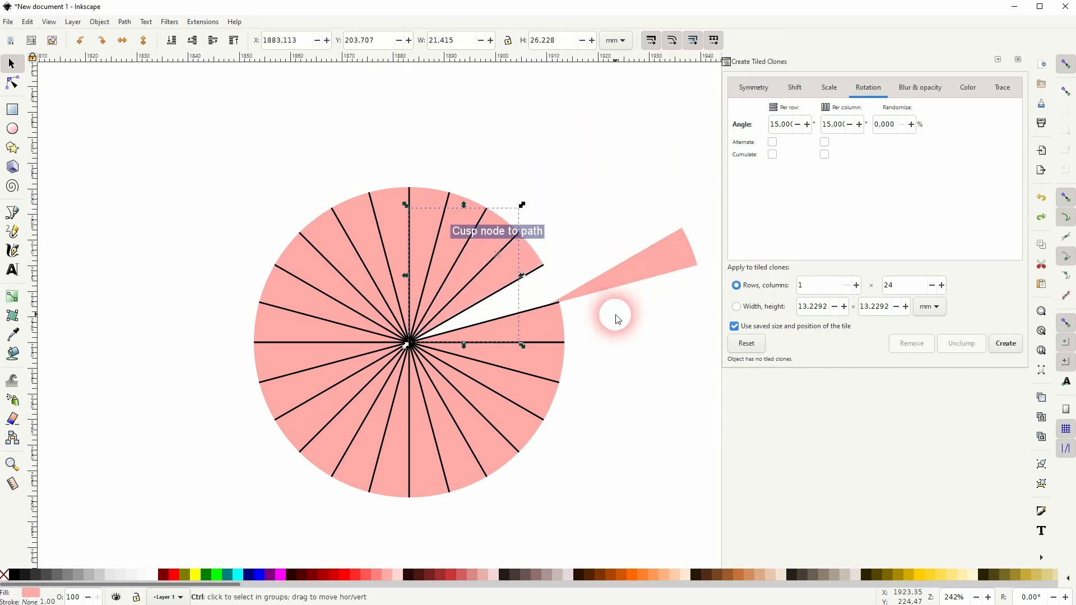
key(ctrl+z)
Step: Fill three adjacent segments in the circle's upper-right part with increasingly strong reds, starting with #FF8080
click(618, 355)
click(537, 288)
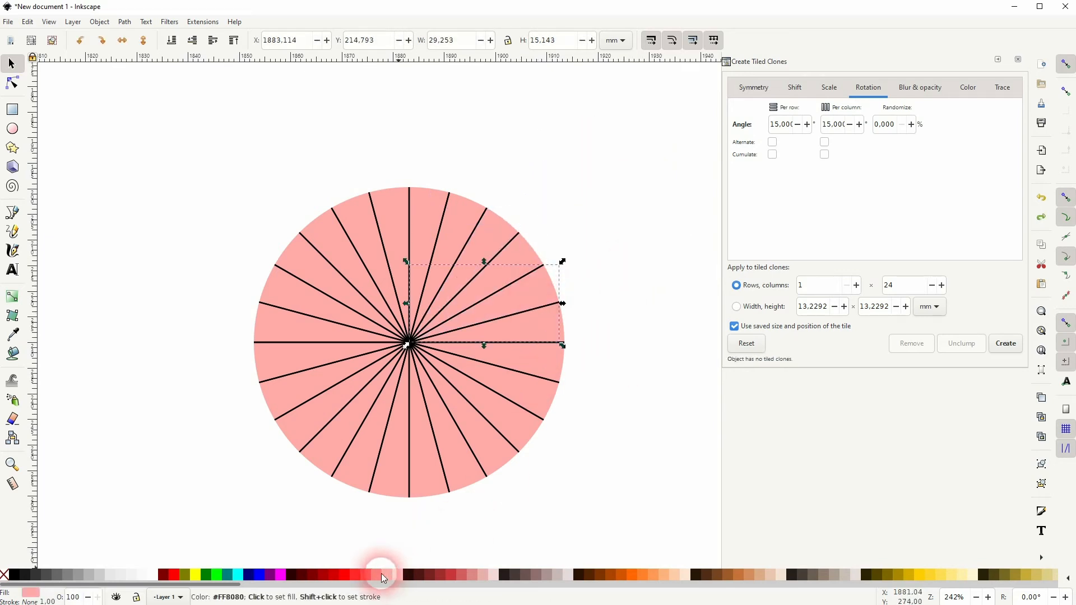
key(bracketleft)
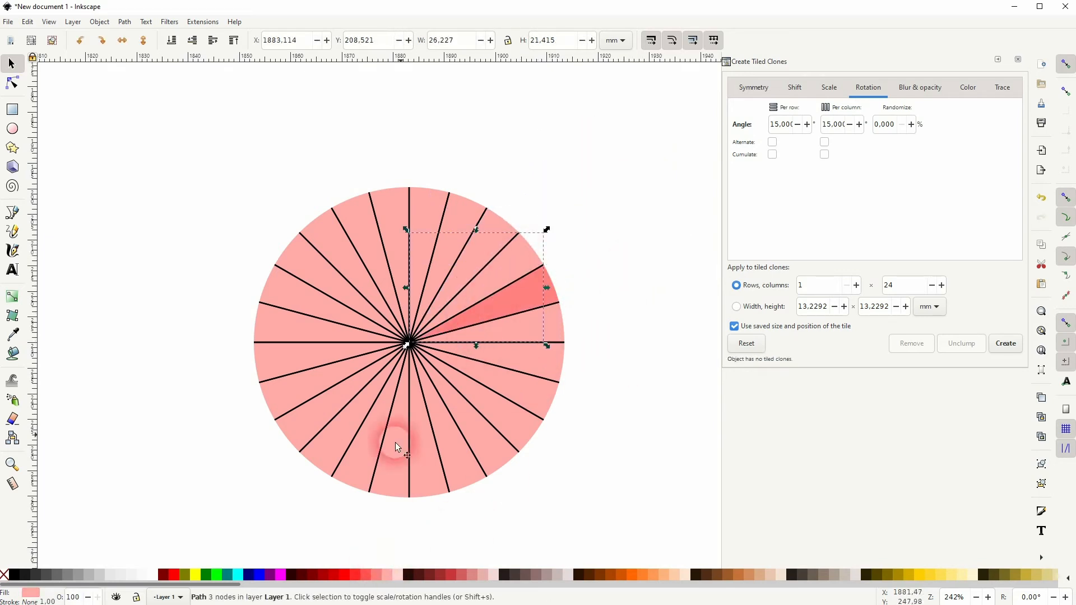
click(361, 575)
click(489, 228)
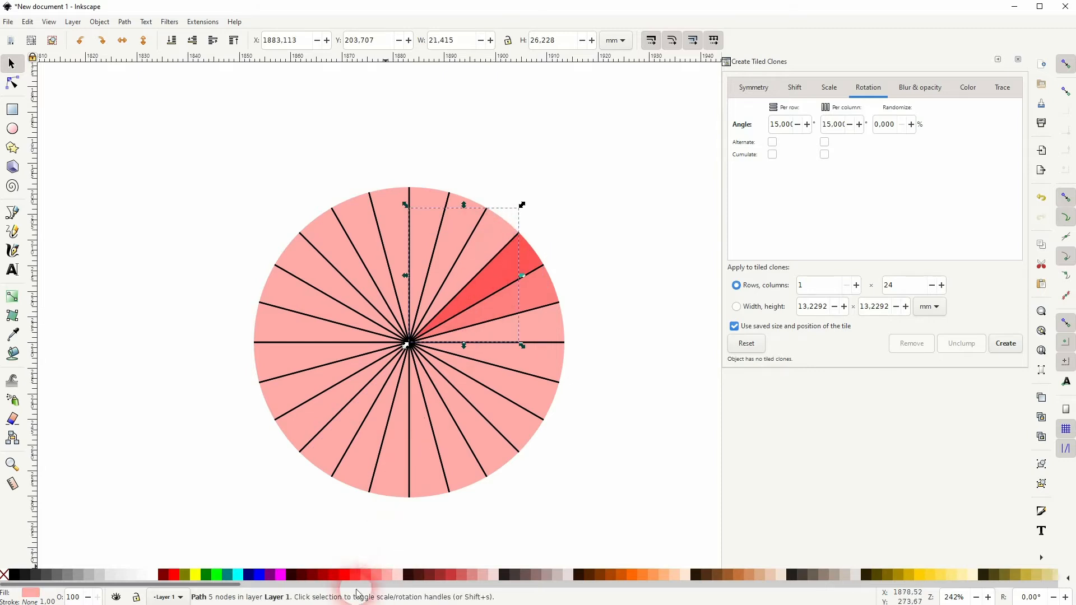
click(353, 574)
click(597, 485)
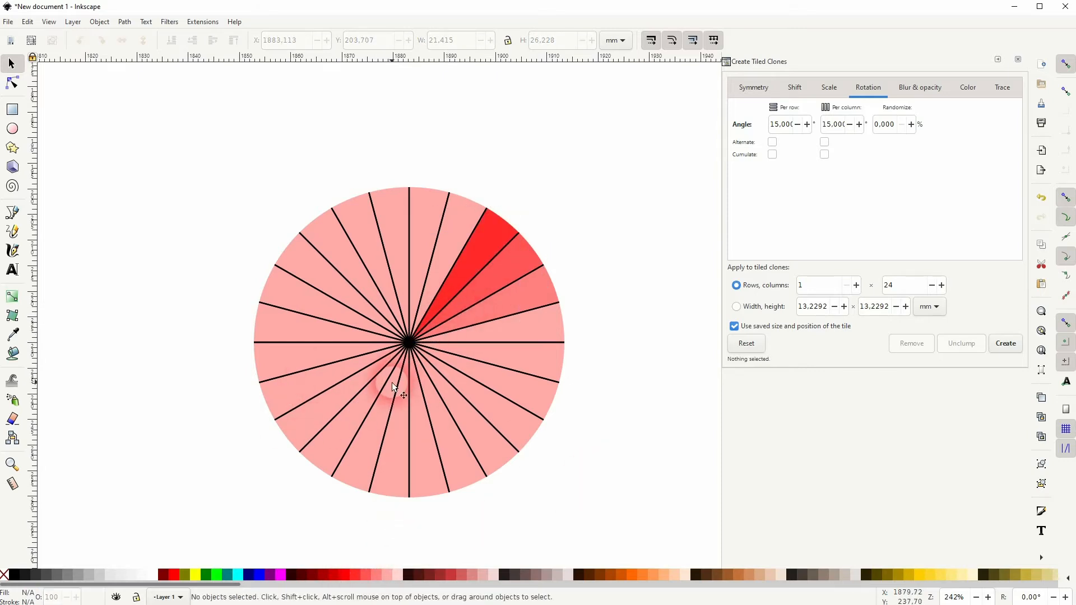
Step: Add a text object reading TEXT to the upper left of the divided circle
scroll(352, 399, down, 2)
click(166, 378)
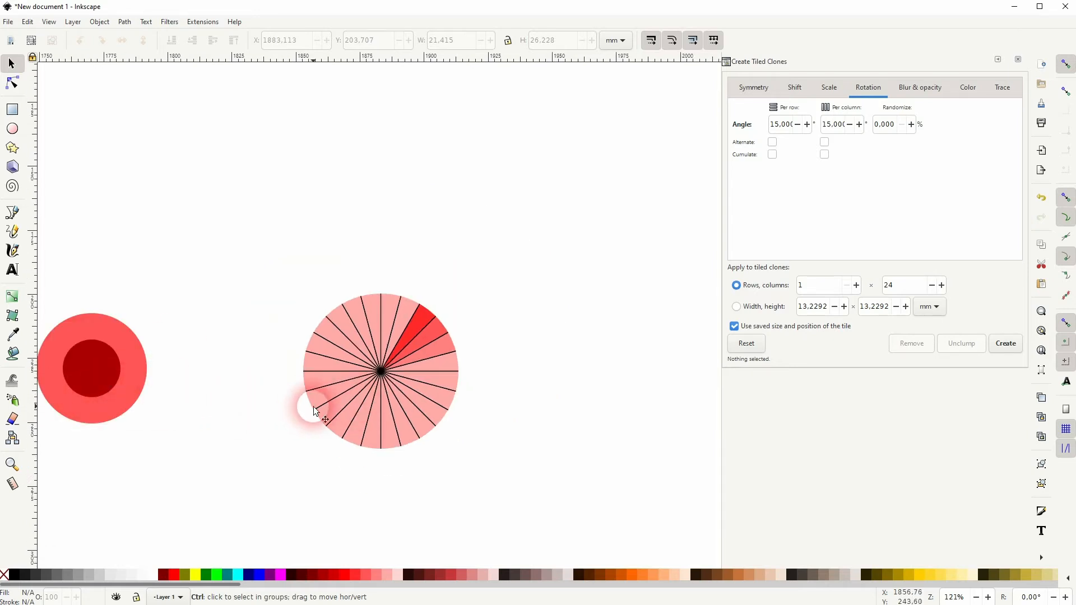
scroll(317, 408, up, 2)
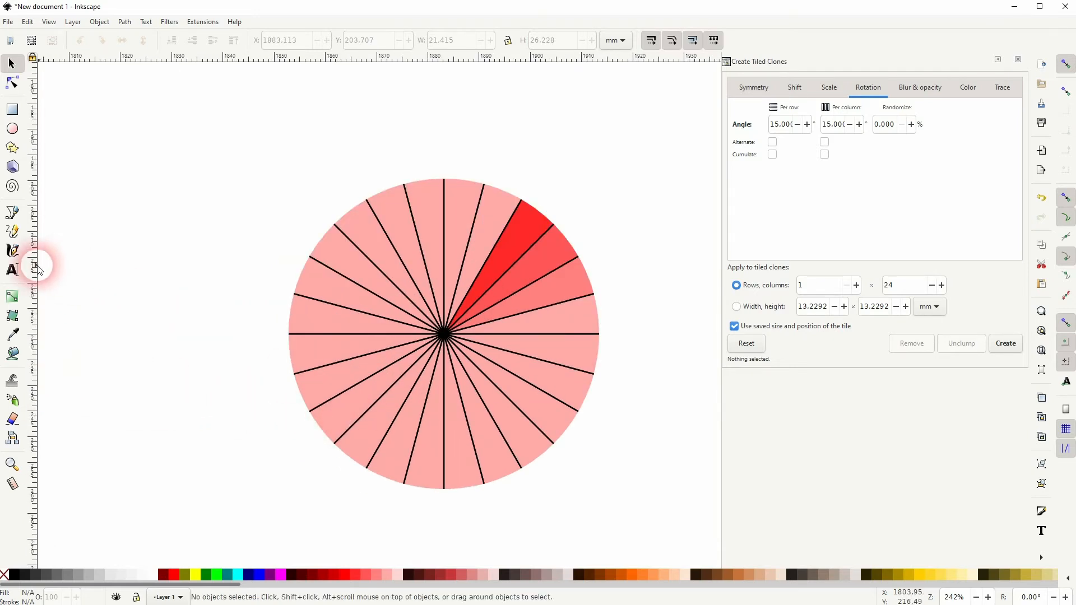
click(11, 269)
click(218, 181)
text(TEXT)
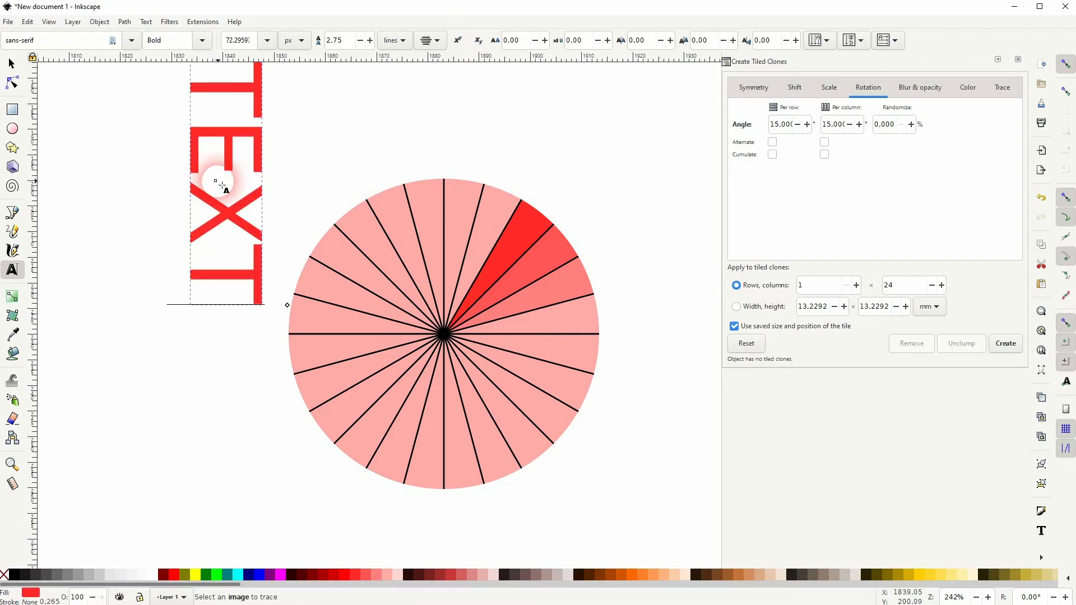
Step: Turn the text to read horizontally and position it beside the circle's upper-left edge
click(14, 109)
click(13, 65)
drag(210, 136, 92, 231)
click(229, 151)
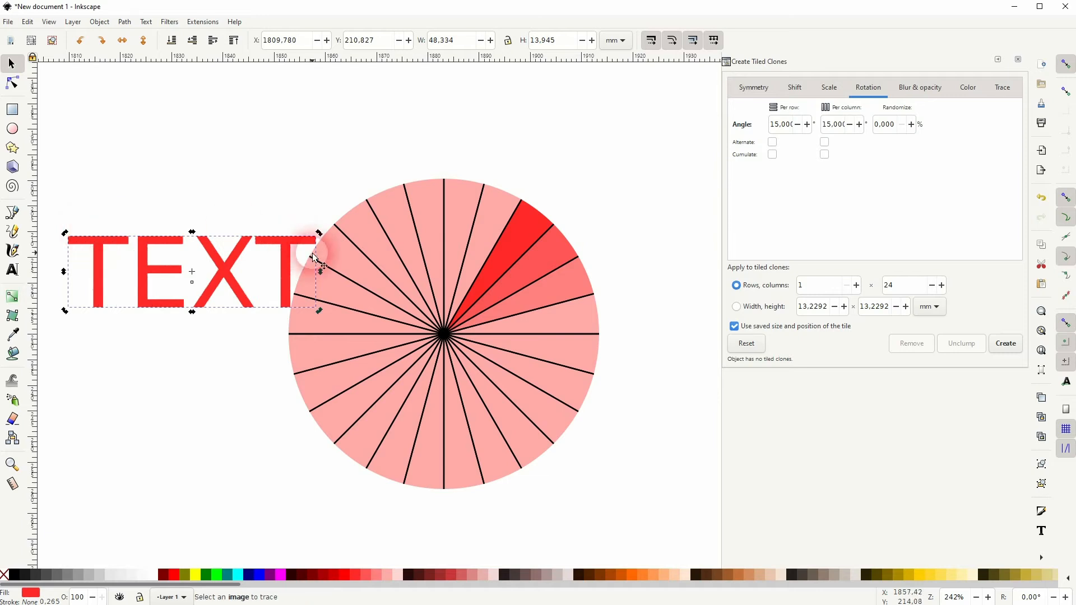
Step: Shrink the text to about 8.6 mm wide inside the leftmost segment above the horizontal line and fill it white
click(14, 575)
drag(320, 271, 335, 328)
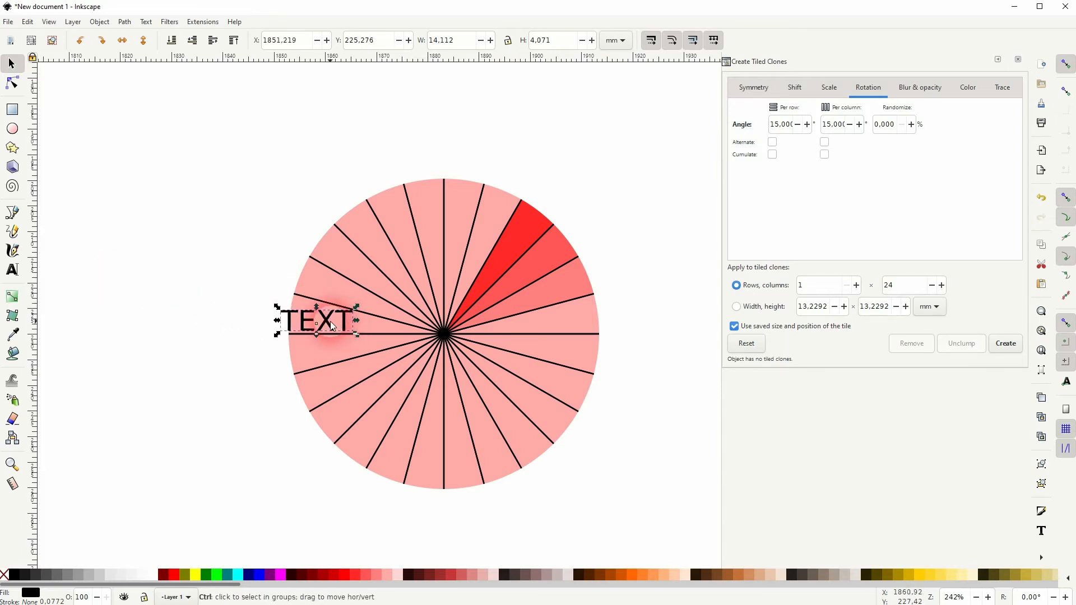
scroll(344, 327, up, 3)
drag(397, 321, 349, 318)
click(146, 575)
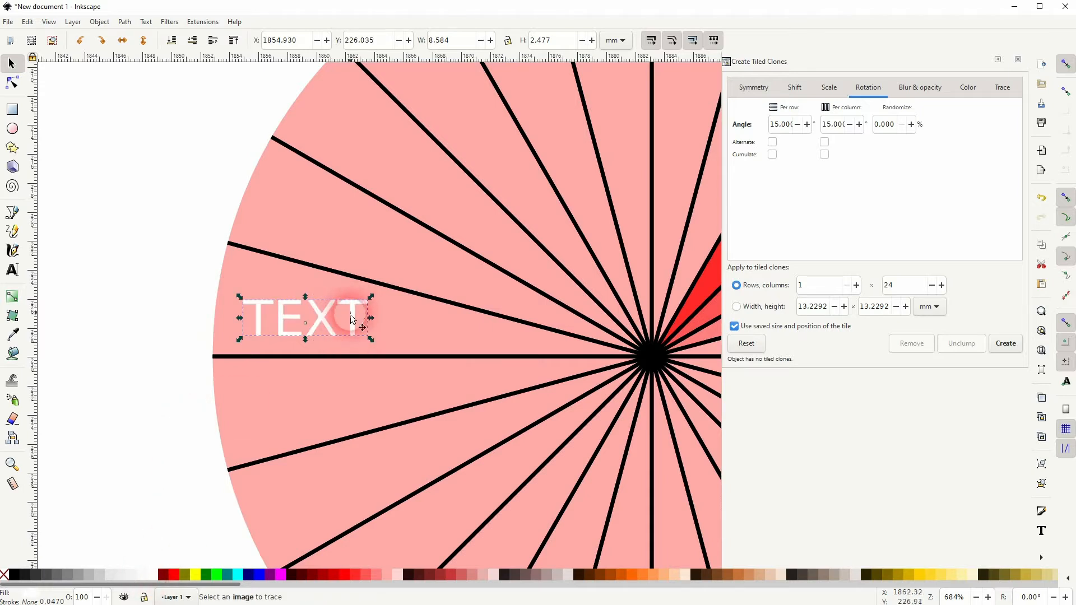
Step: Rotate the text slightly clockwise to follow the direction of its segment
click(351, 318)
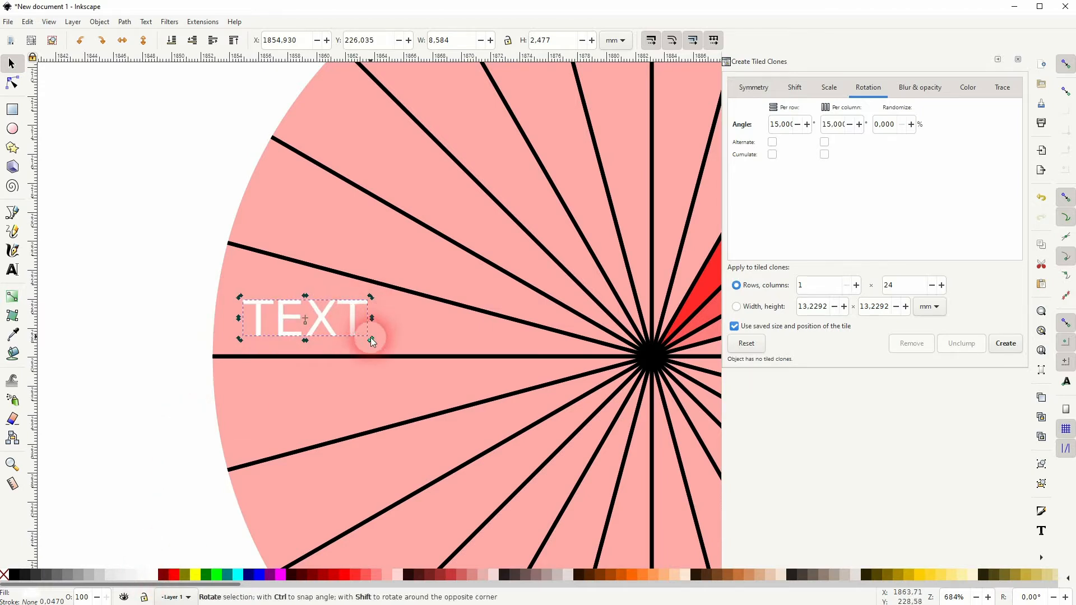
drag(372, 342, 364, 343)
click(141, 392)
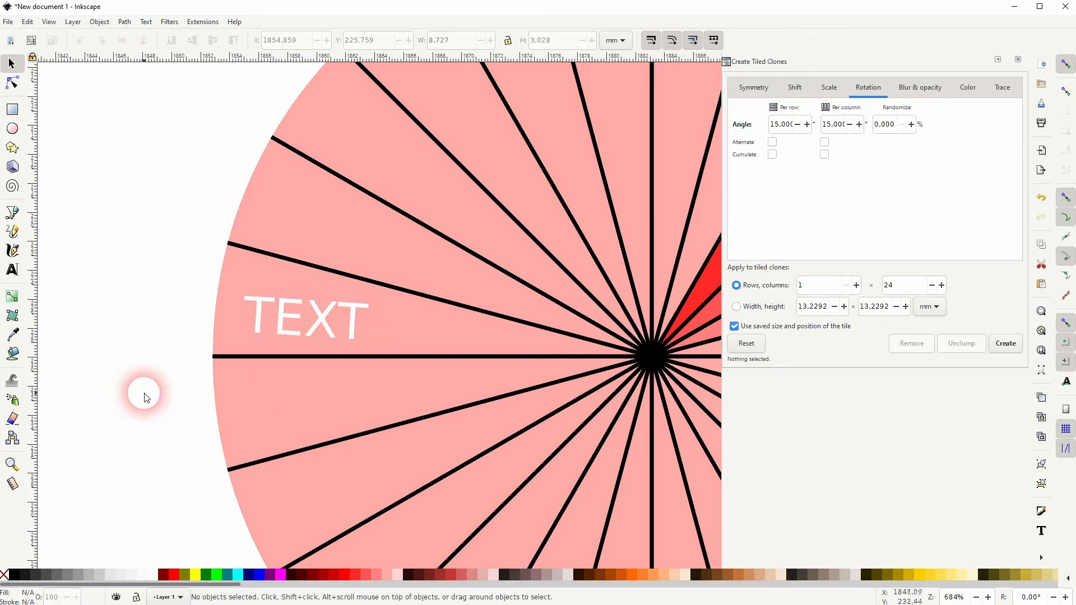
Step: Replace the tiled clones settings with the Transform rotation settings for the selected text, using a 15° clockwise angle
click(310, 310)
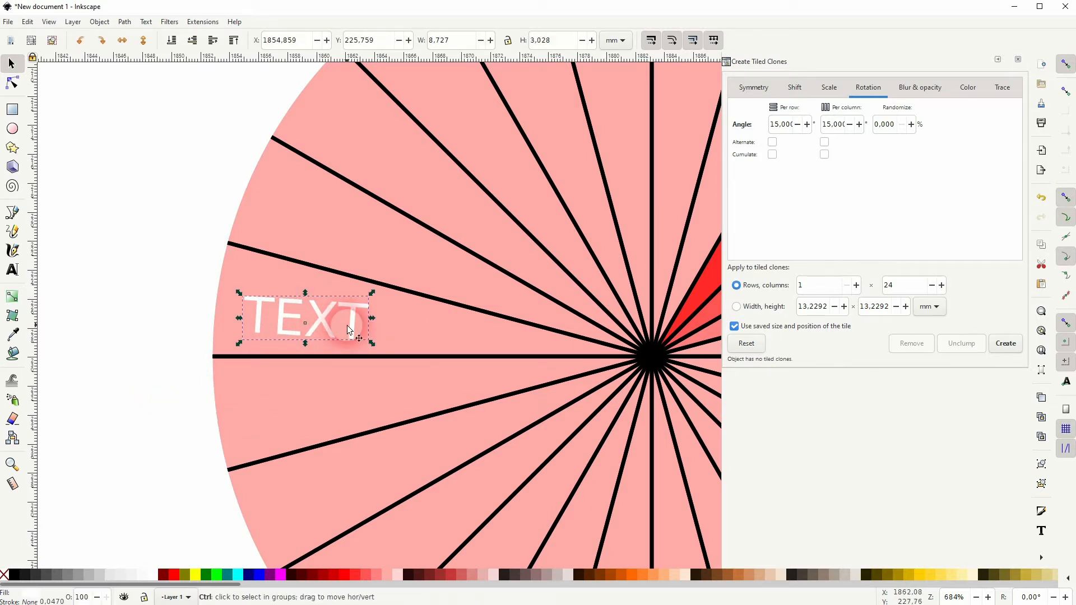
click(1019, 59)
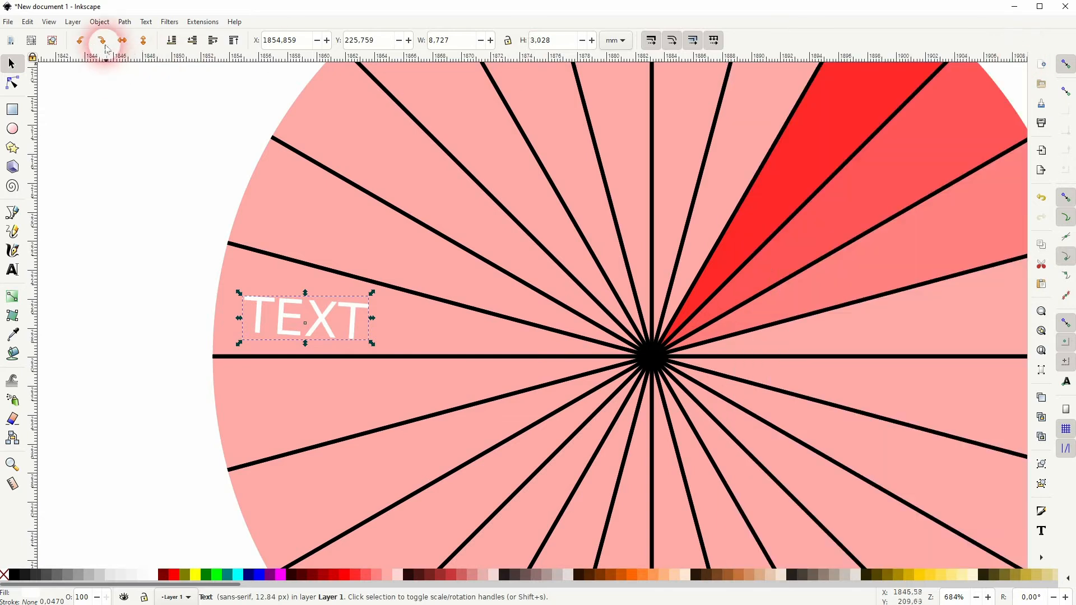
click(99, 21)
click(133, 372)
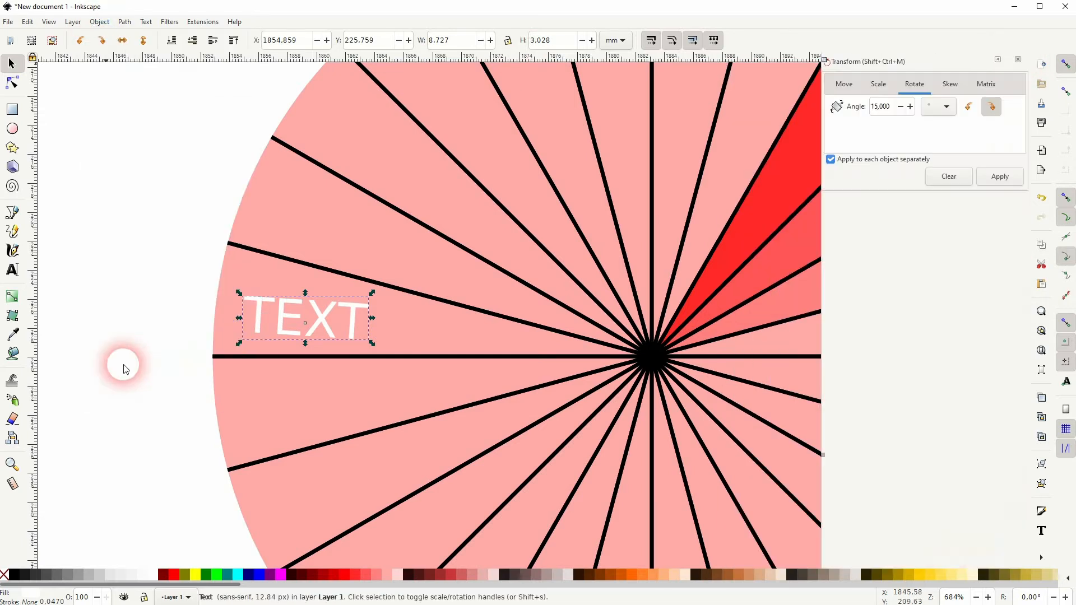
click(993, 193)
click(915, 85)
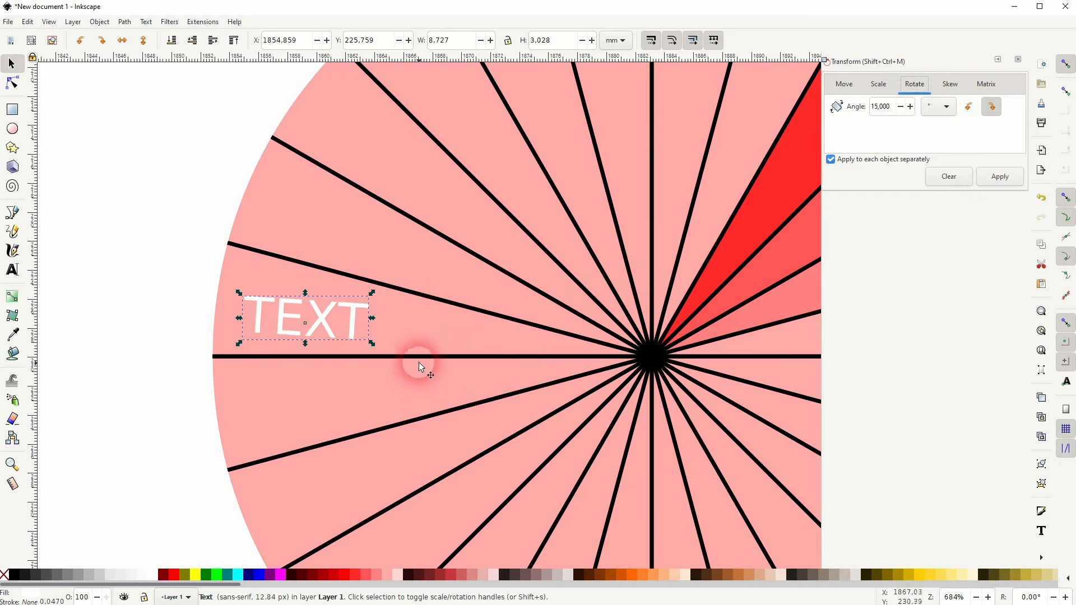
drag(892, 106, 853, 107)
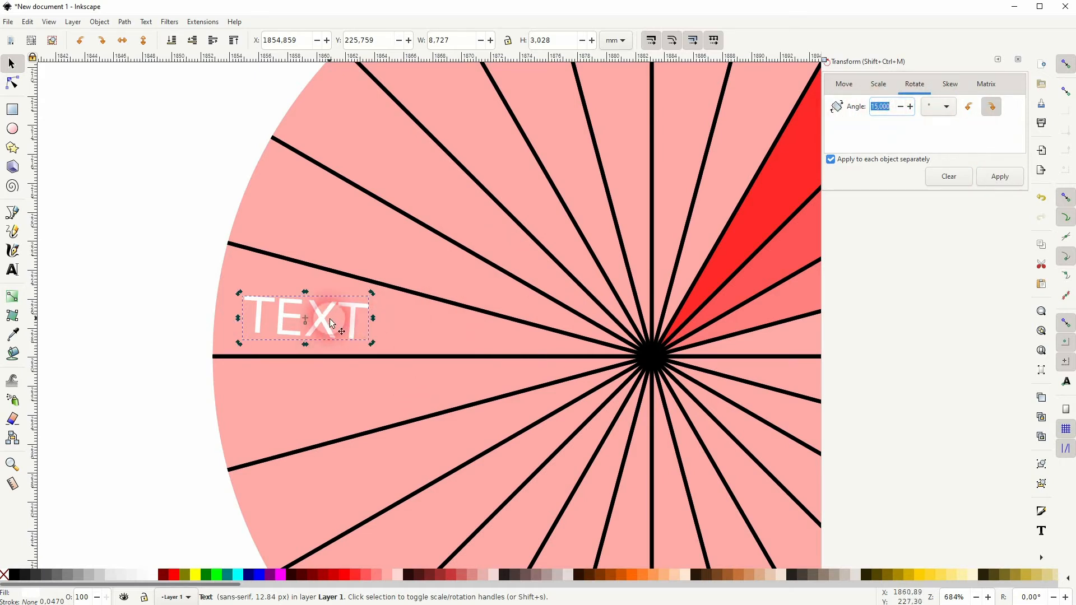
Step: Duplicate the text into the next segment above and rotate the copy 15° clockwise
click(161, 362)
click(322, 314)
drag(322, 315, 350, 231)
click(1001, 178)
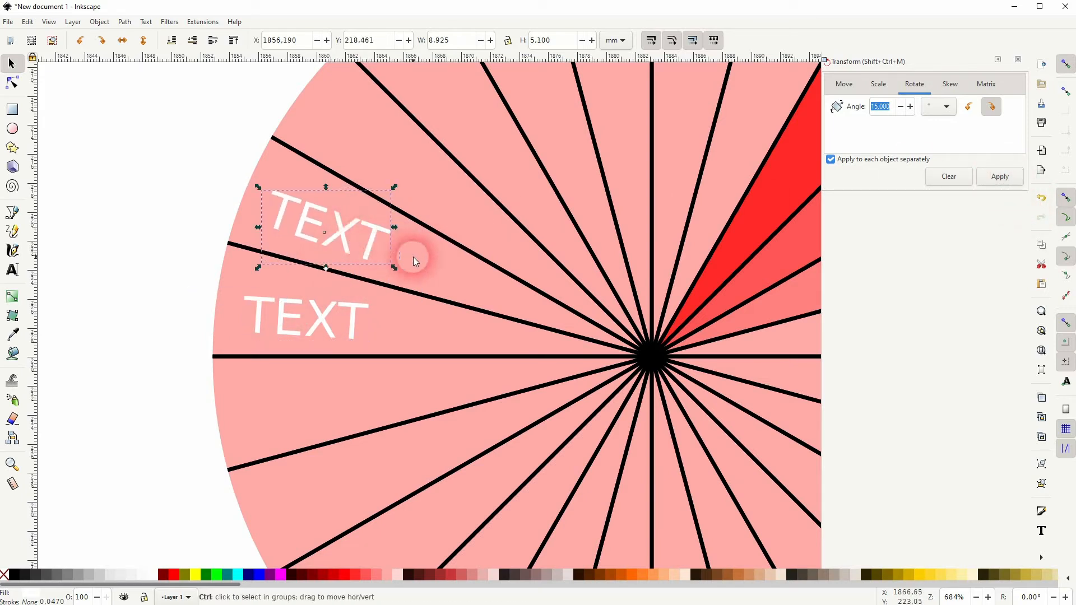
Step: Duplicate the rotated text into the third segment above the horizontal line and turn it another 15° clockwise
key(ctrl+d)
drag(397, 257, 401, 147)
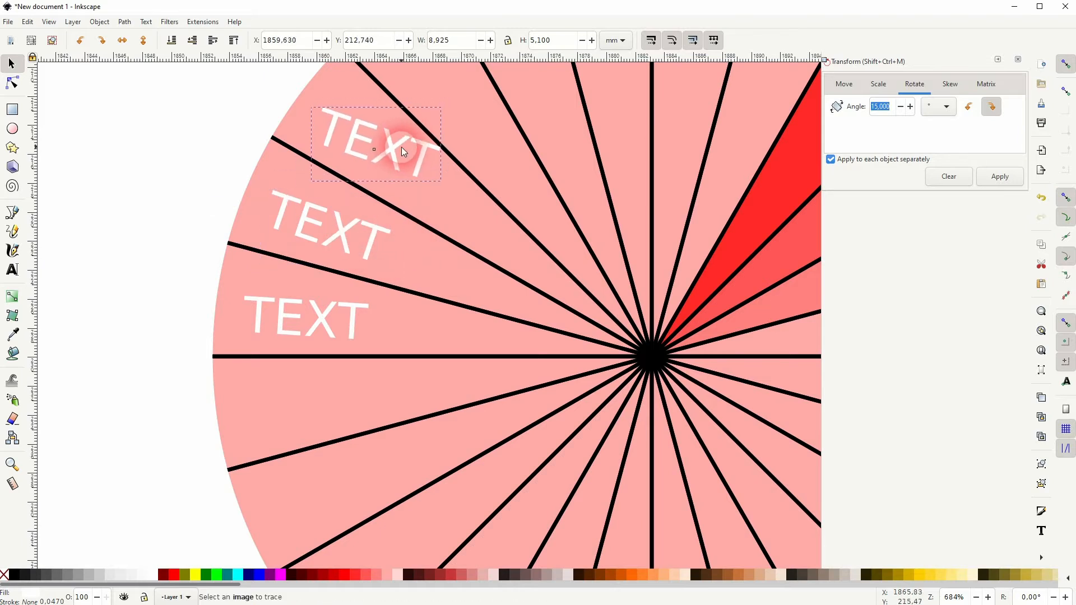
click(1001, 177)
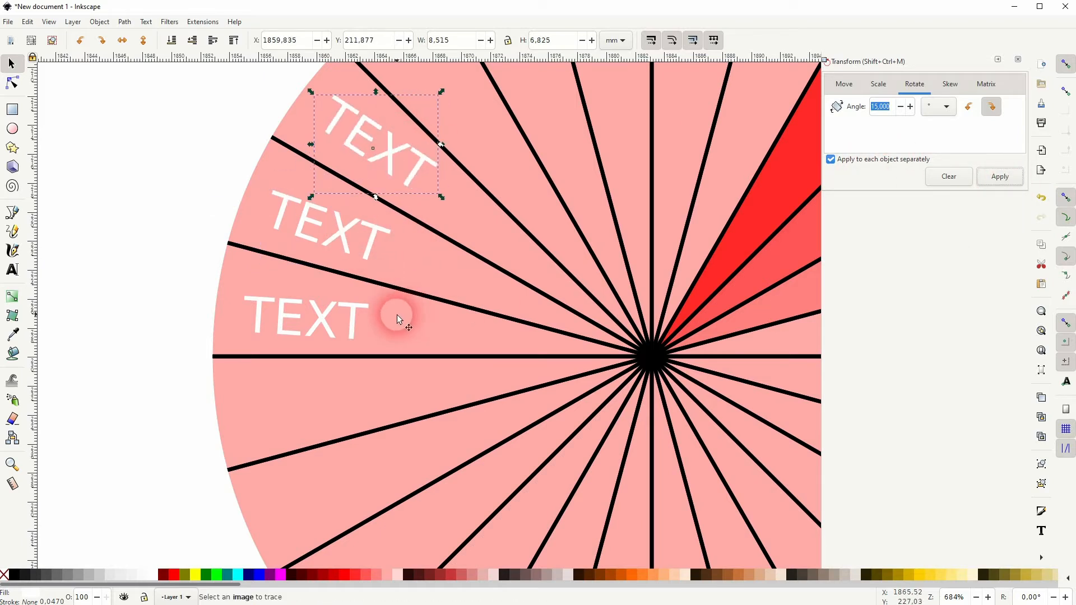
Step: Change the middle label's wording to SOMETHING
key(t)
click(324, 232)
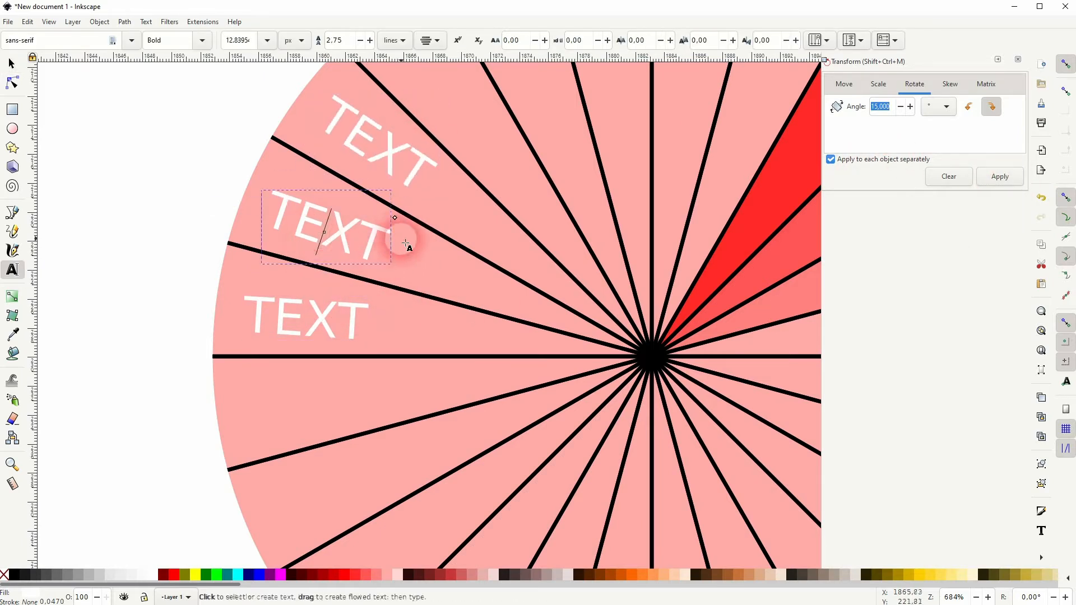
key(ctrl+a)
text(SOMETHING)
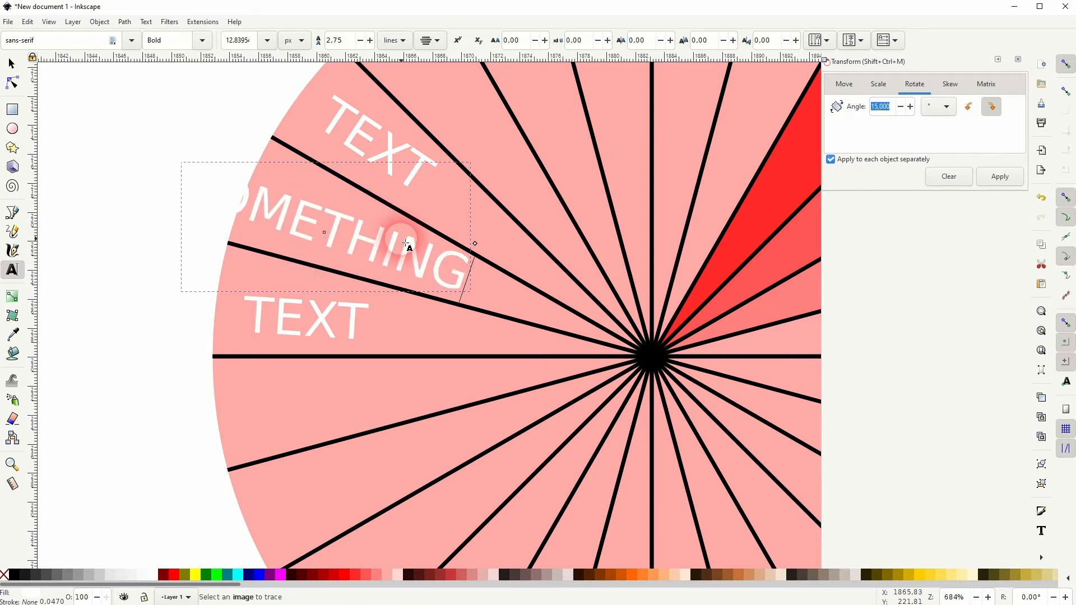
Step: Shrink the SOMETHING label to about 16.4 mm wide and position it inside its segment
click(11, 64)
drag(336, 224, 412, 250)
drag(545, 250, 492, 247)
drag(407, 264, 400, 251)
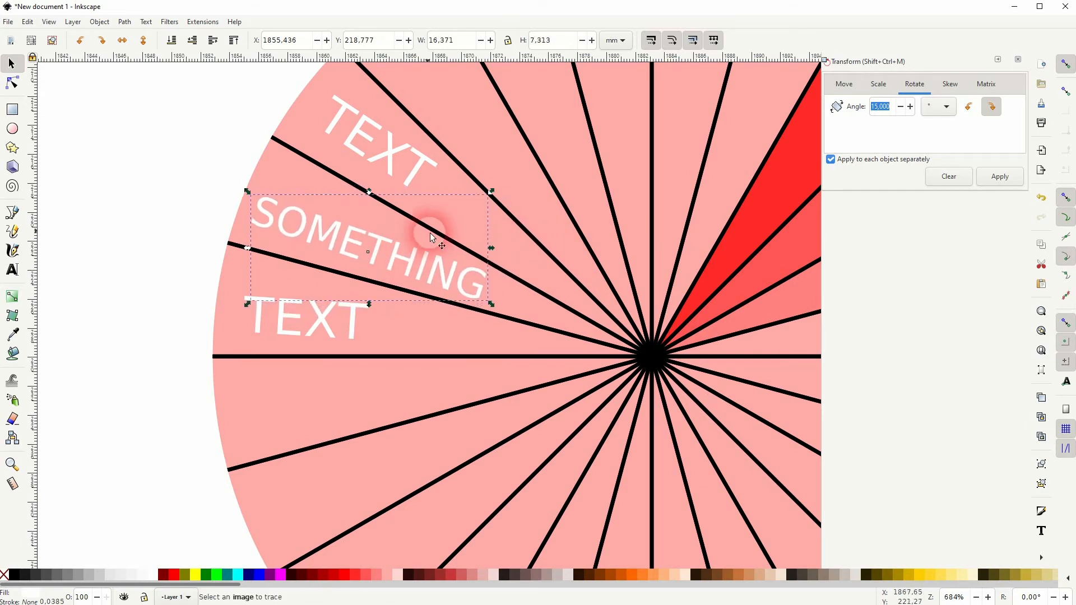
click(217, 189)
Step: Centre the medium red circle on the divided circle and shrink it to about 22.7 mm across, clear of the labels
scroll(609, 298, down, 2)
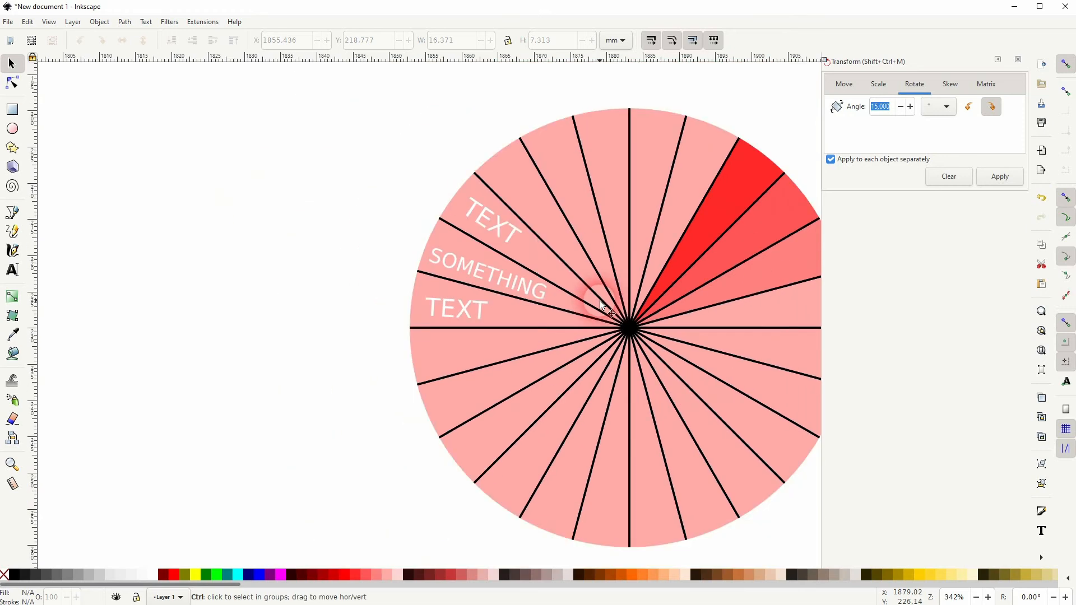
scroll(648, 321, down, 2)
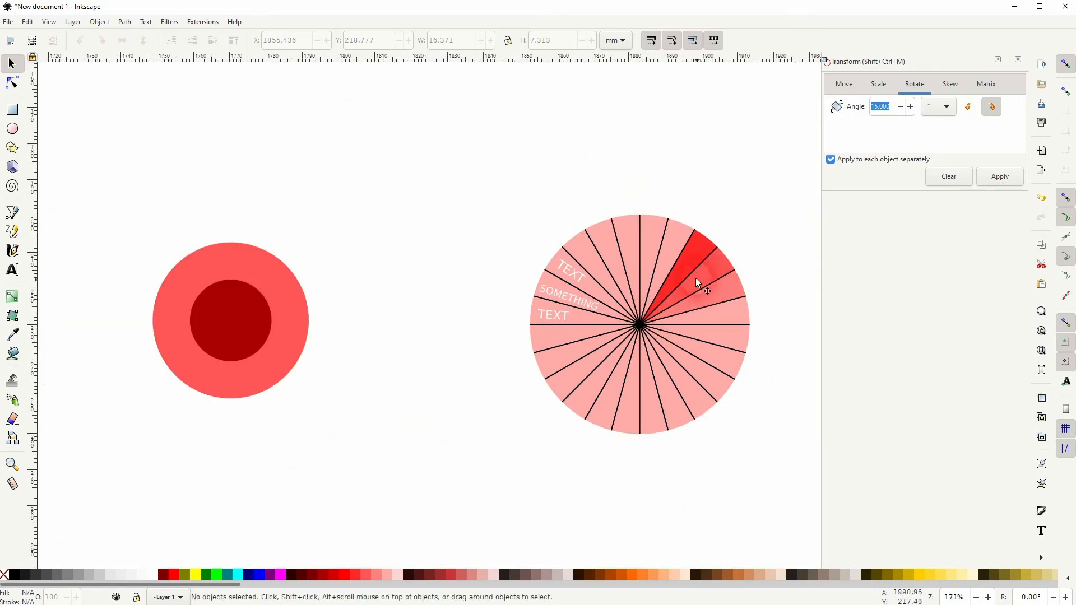
click(304, 313)
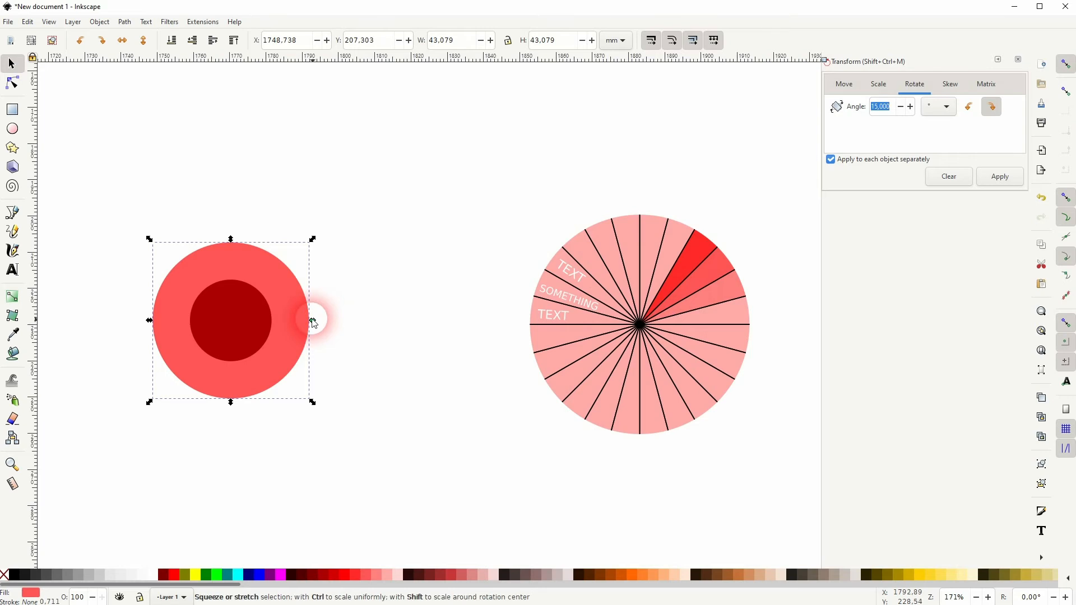
drag(303, 317, 728, 316)
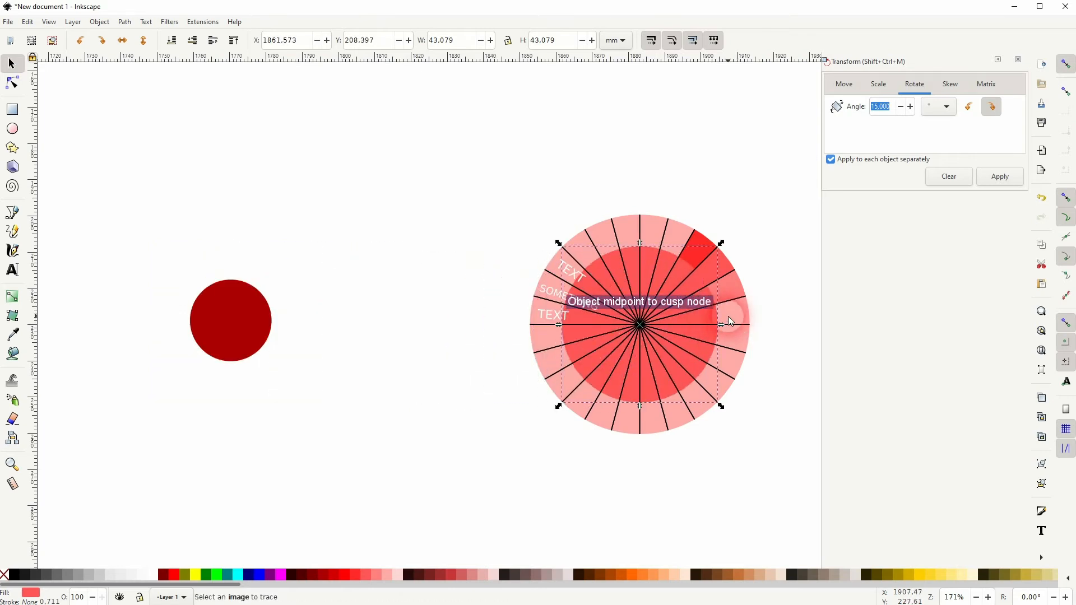
click(235, 44)
drag(719, 325, 677, 329)
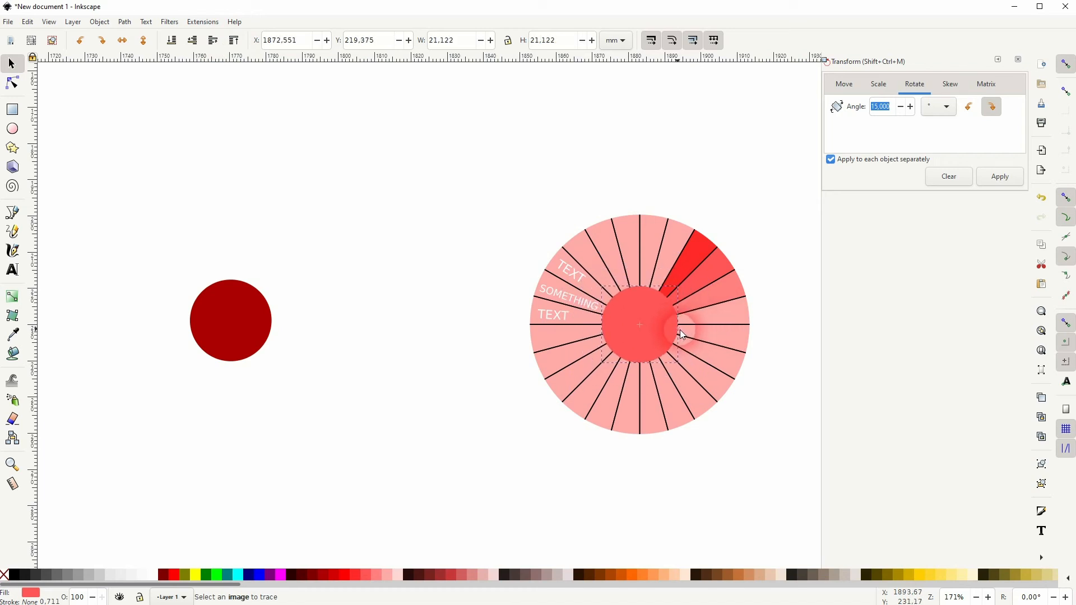
click(432, 389)
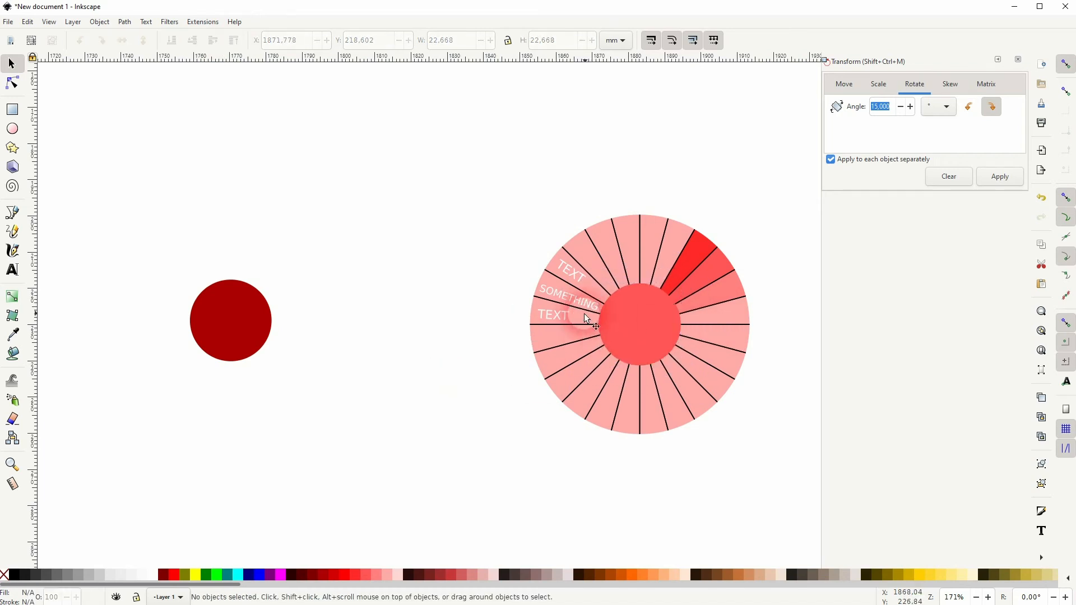
Step: Move the shrunken red circle off the divided circle into the empty area to its left
scroll(660, 336, up, 2)
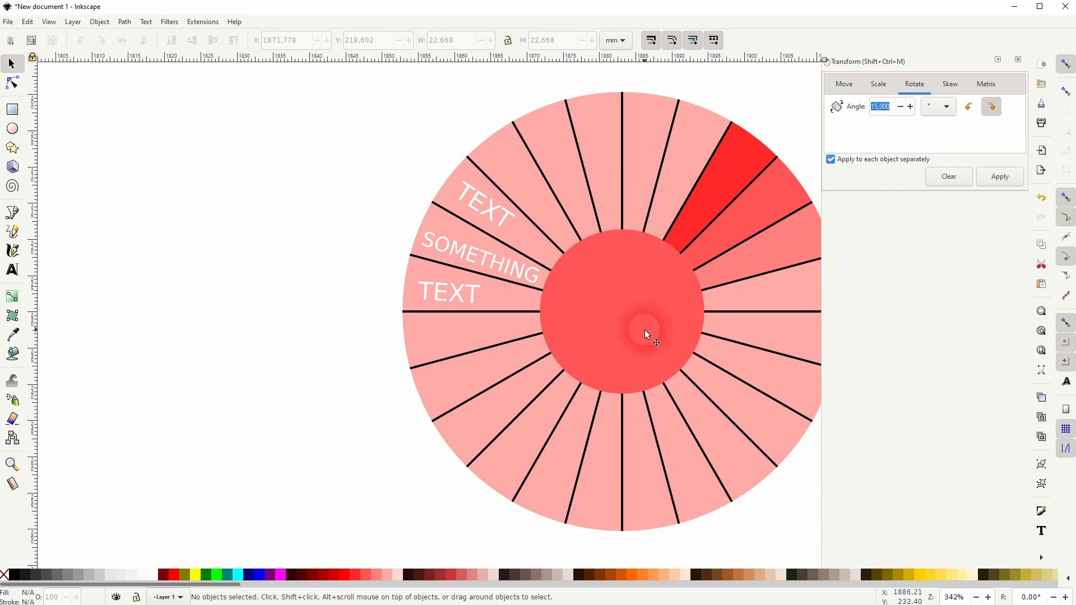
click(645, 329)
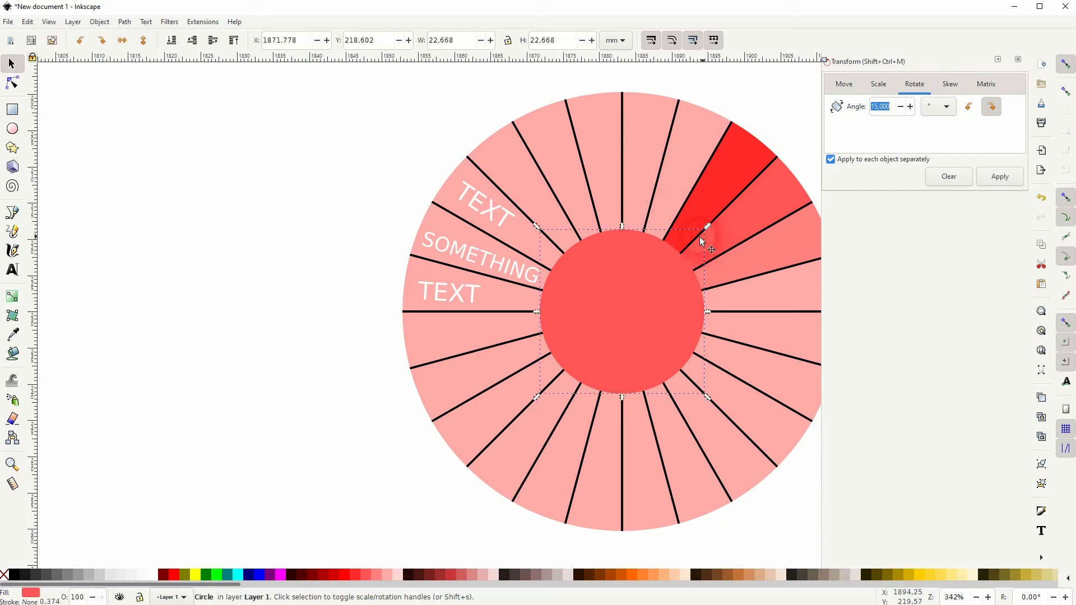
drag(644, 306, 192, 289)
key(space)
key(Escape)
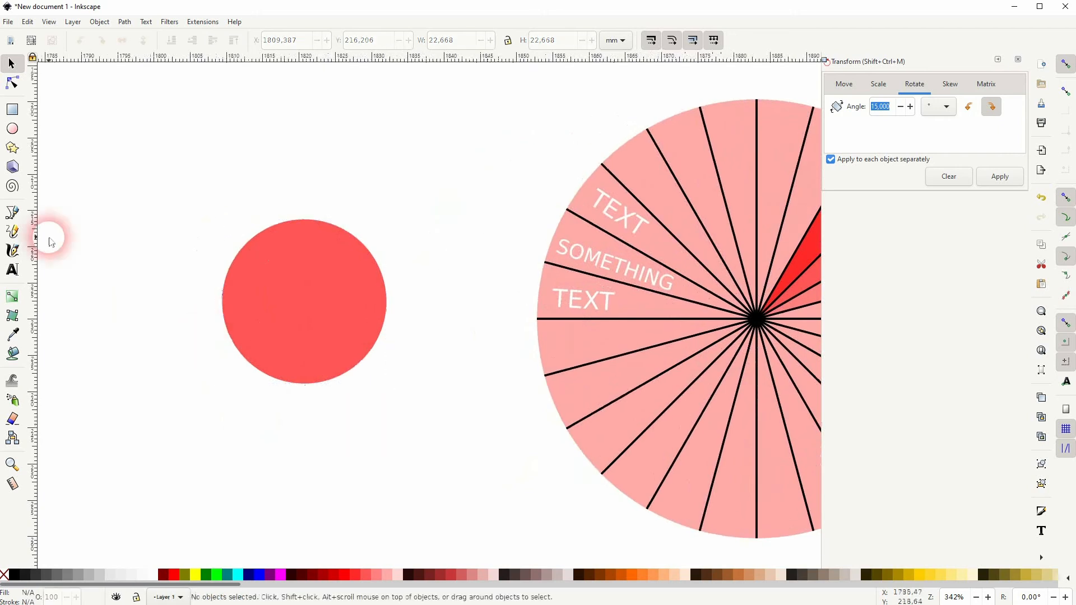
Step: Draw a horizontal line through the centre of the small red circle spanning its full 22.668 mm diameter
click(13, 213)
click(304, 302)
click(386, 303)
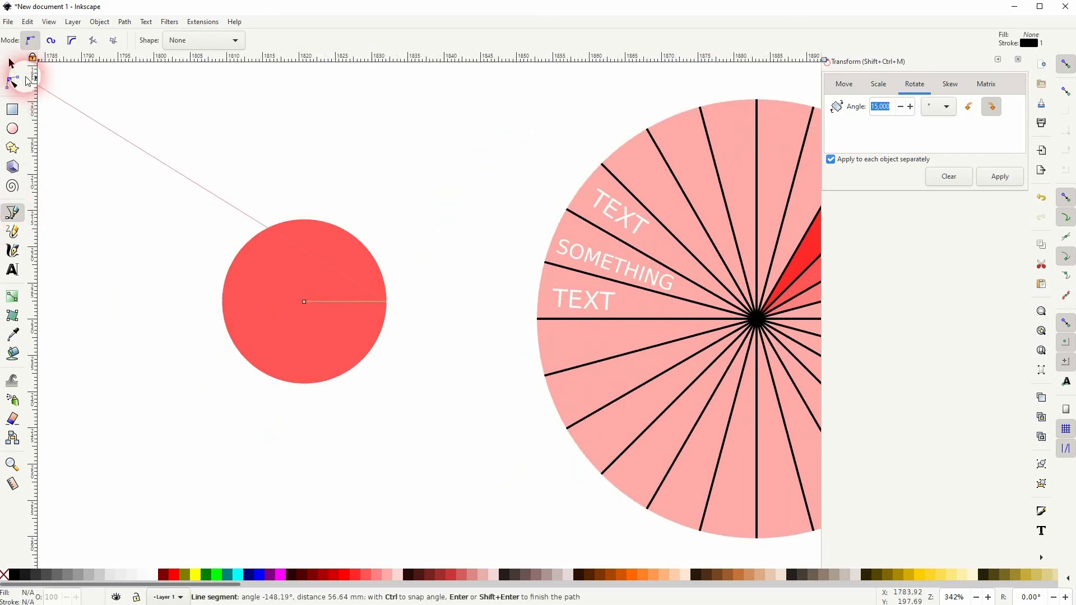
click(12, 82)
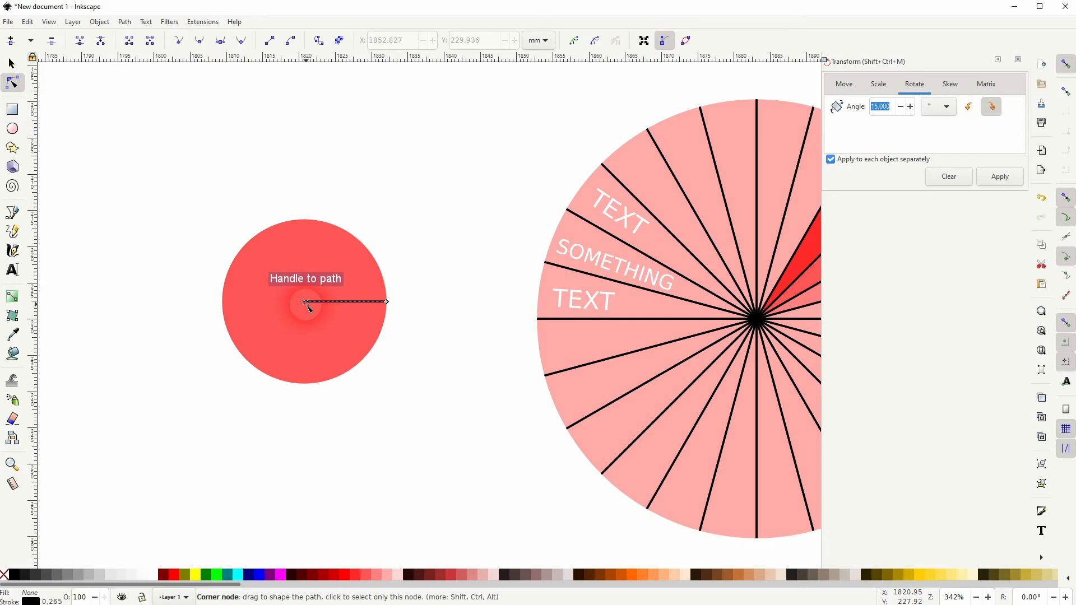
drag(304, 301, 218, 301)
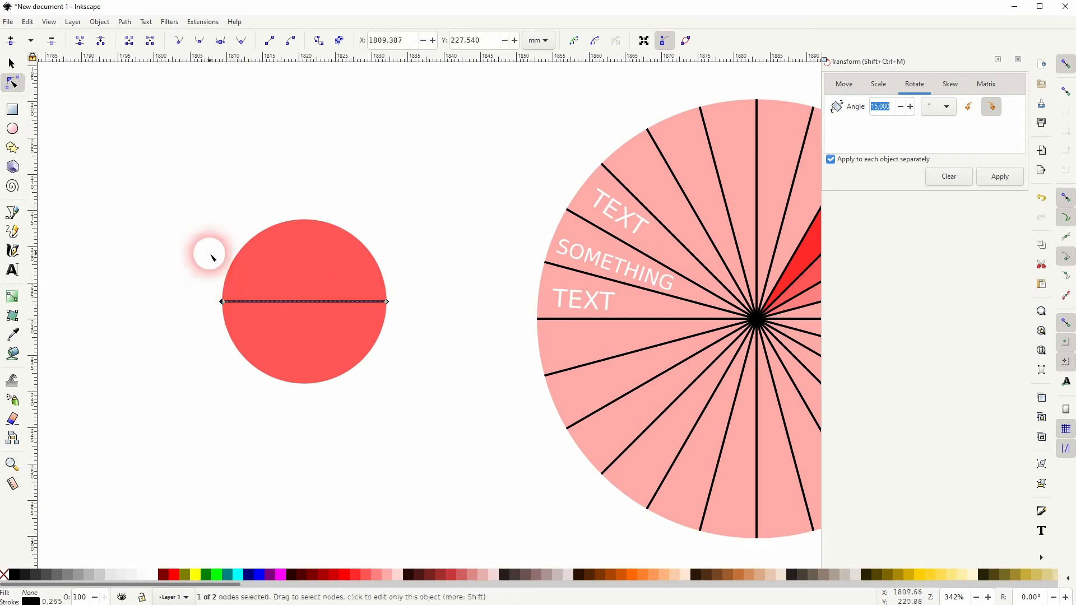
click(12, 63)
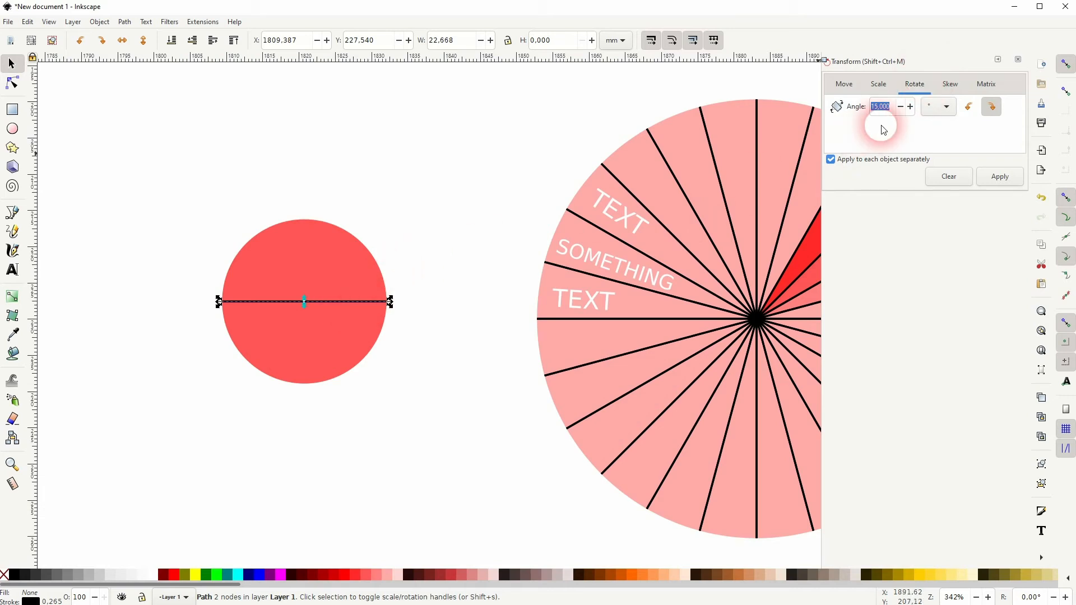
Step: Duplicate the horizontal line and rotate the copy clockwise in 15° steps to 75°
click(999, 178)
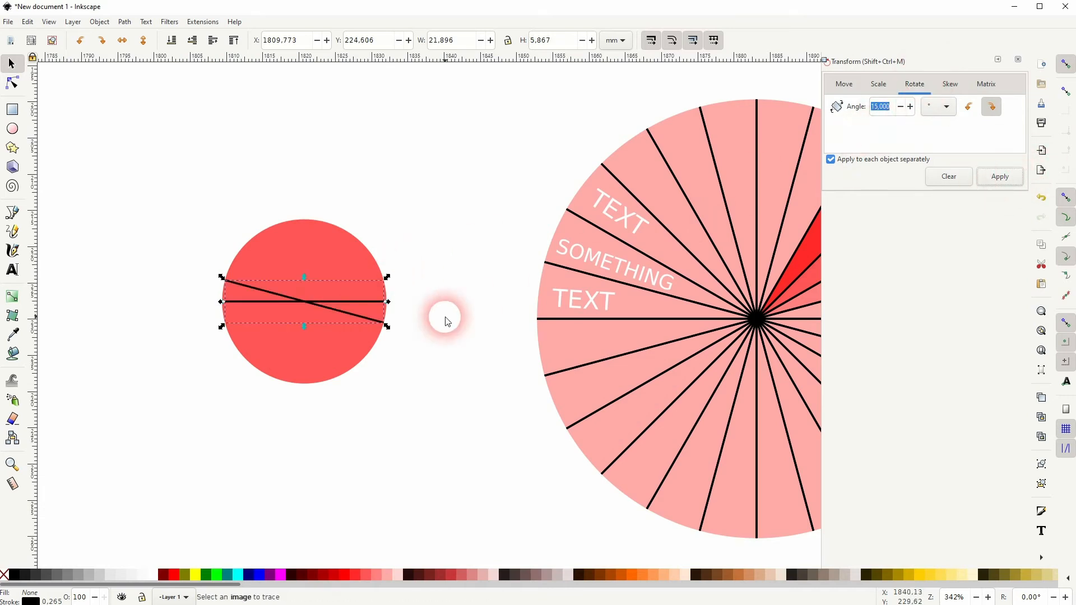
click(1001, 178)
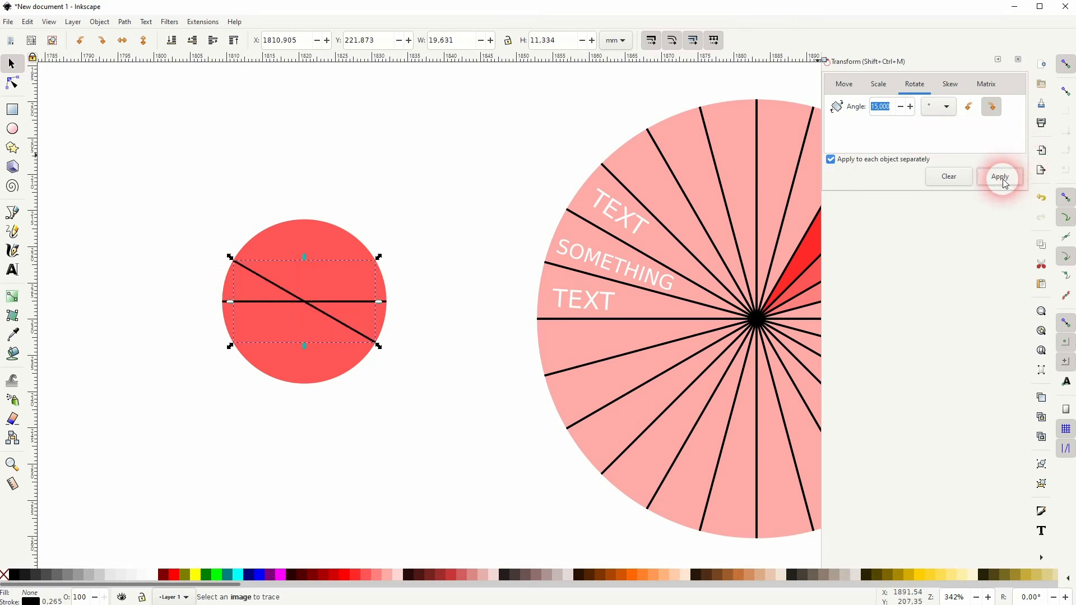
click(1002, 180)
click(1004, 180)
click(1004, 181)
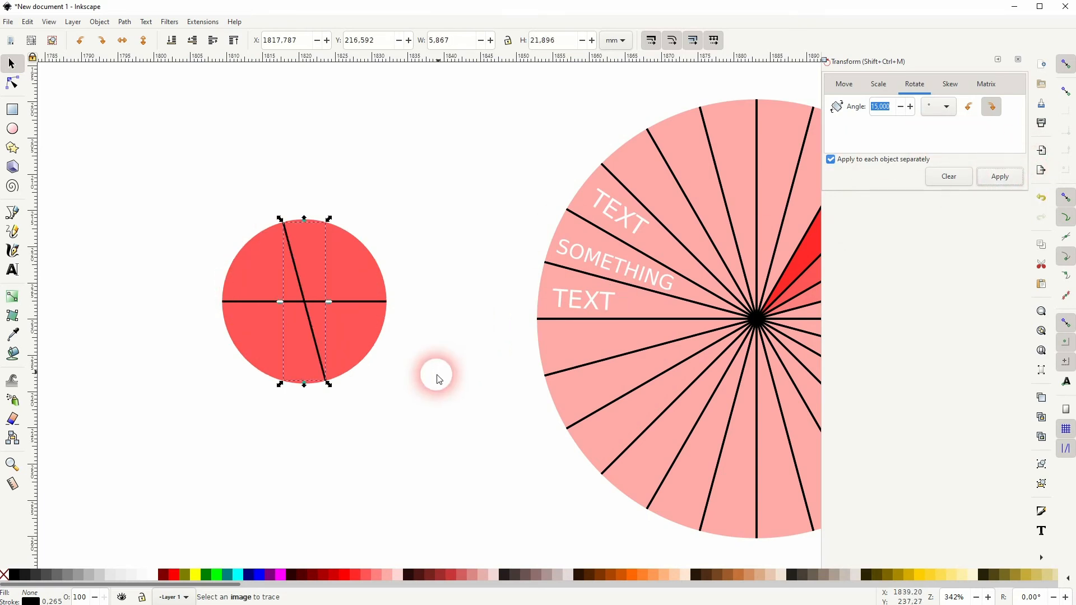
click(421, 383)
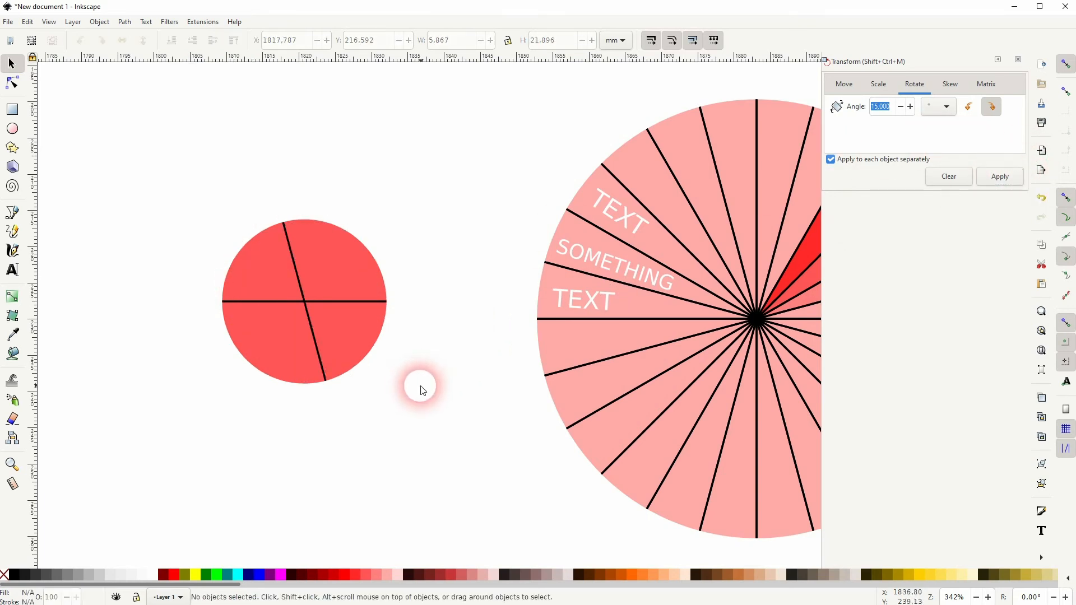
Step: Shorten the steep line so it runs only from the circle's centre to its upper edge
click(320, 352)
drag(330, 384, 307, 331)
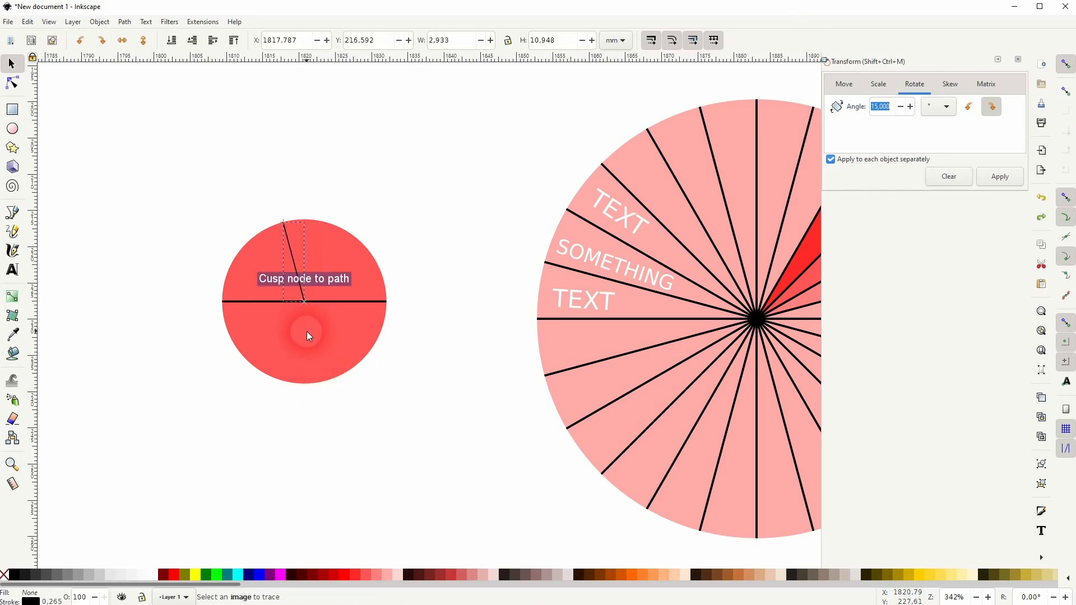
click(420, 425)
click(231, 355)
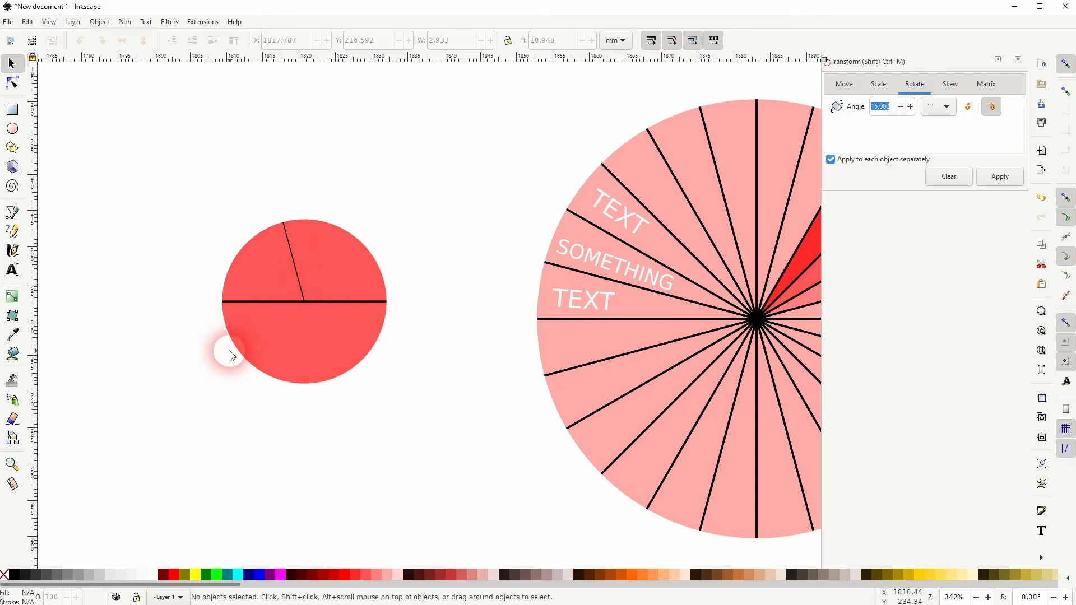
Step: Duplicate the horizontal line, rotate the copy 60° clockwise and shorten it to run from the centre to the lower edge
click(265, 301)
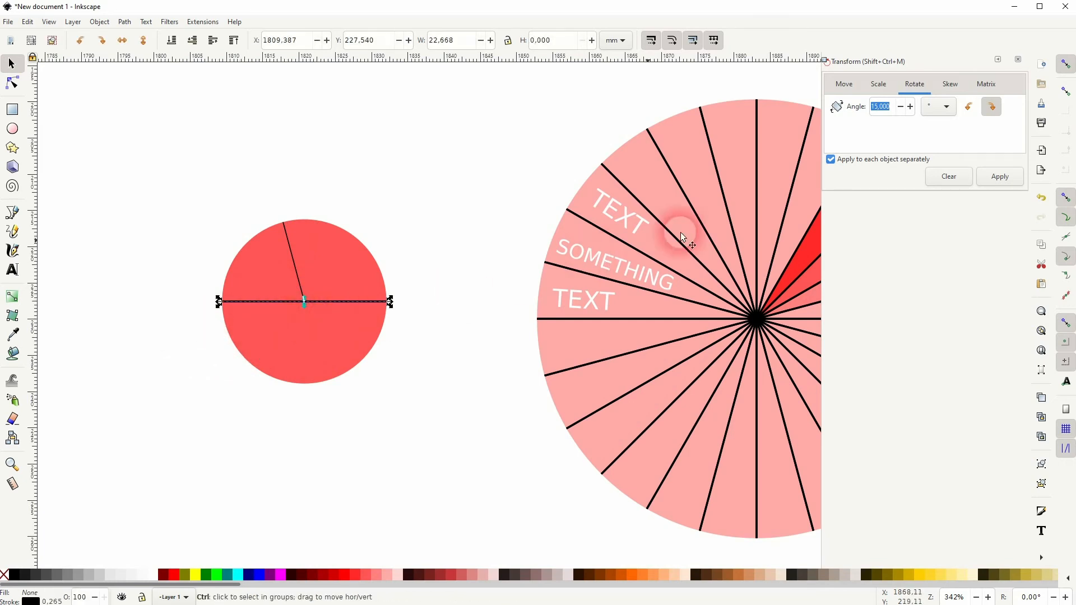
click(1003, 178)
click(1009, 184)
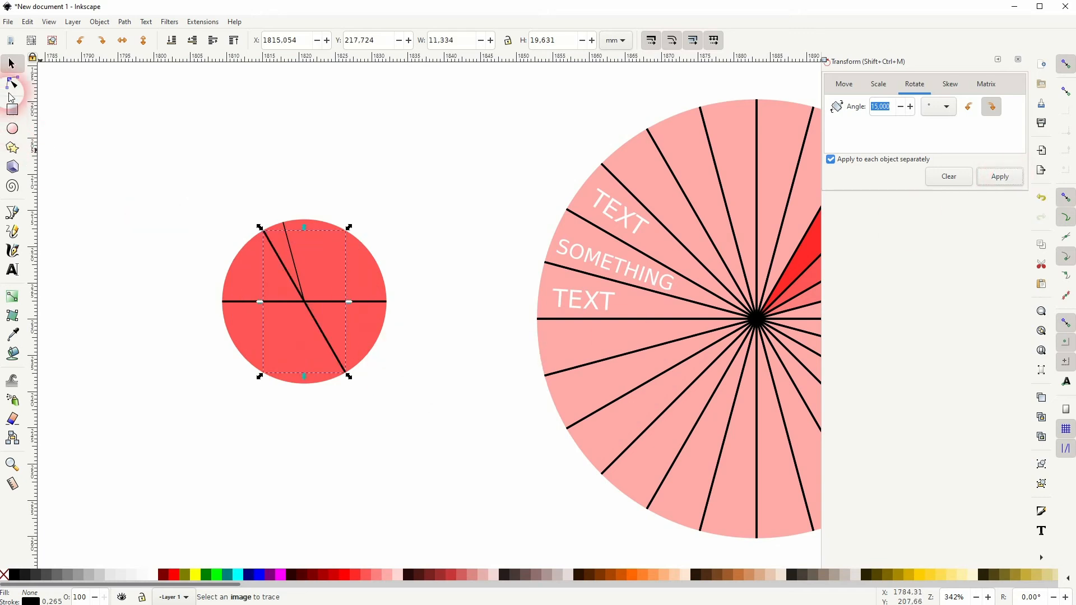
drag(267, 224, 304, 297)
click(420, 435)
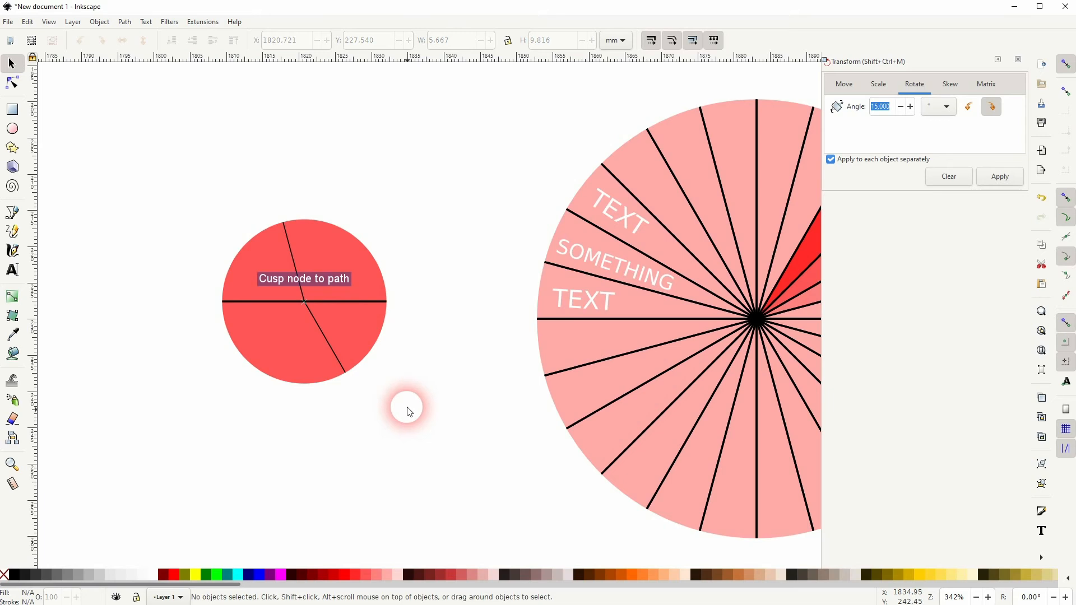
Step: Set the stroke width of the small circle's three divider lines to 1 px
click(176, 401)
drag(176, 401, 435, 211)
shift+click(337, 278)
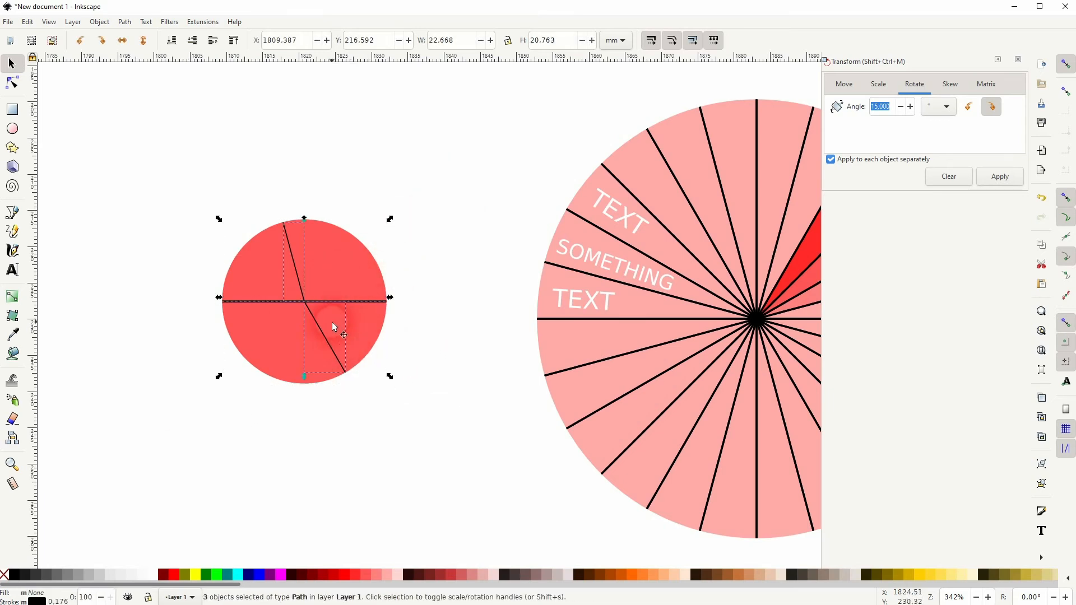
click(99, 21)
click(124, 49)
click(920, 109)
click(906, 96)
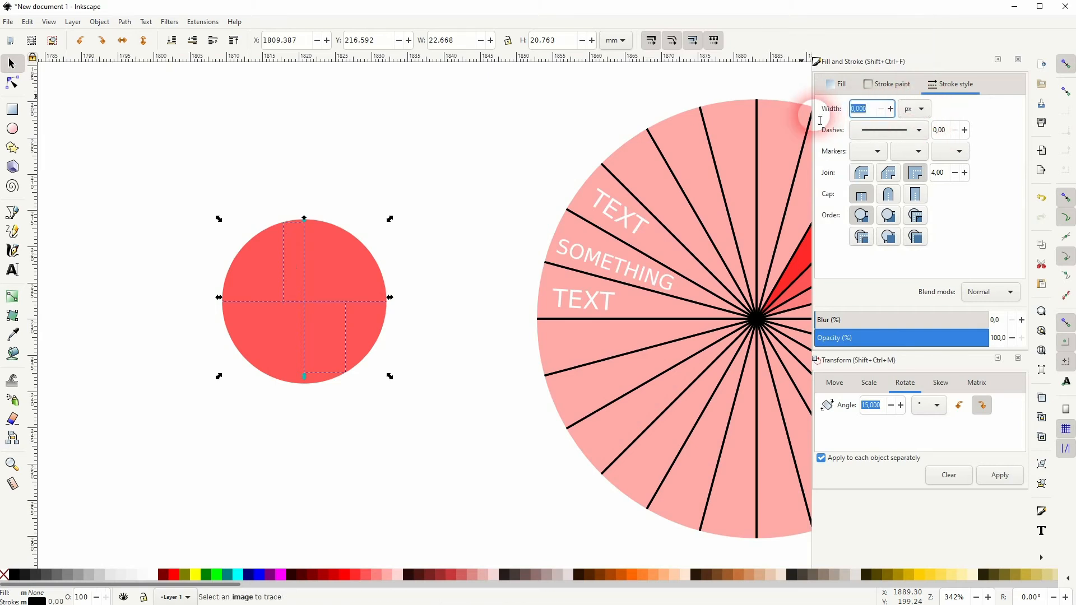
text(1)
key(Return)
click(420, 443)
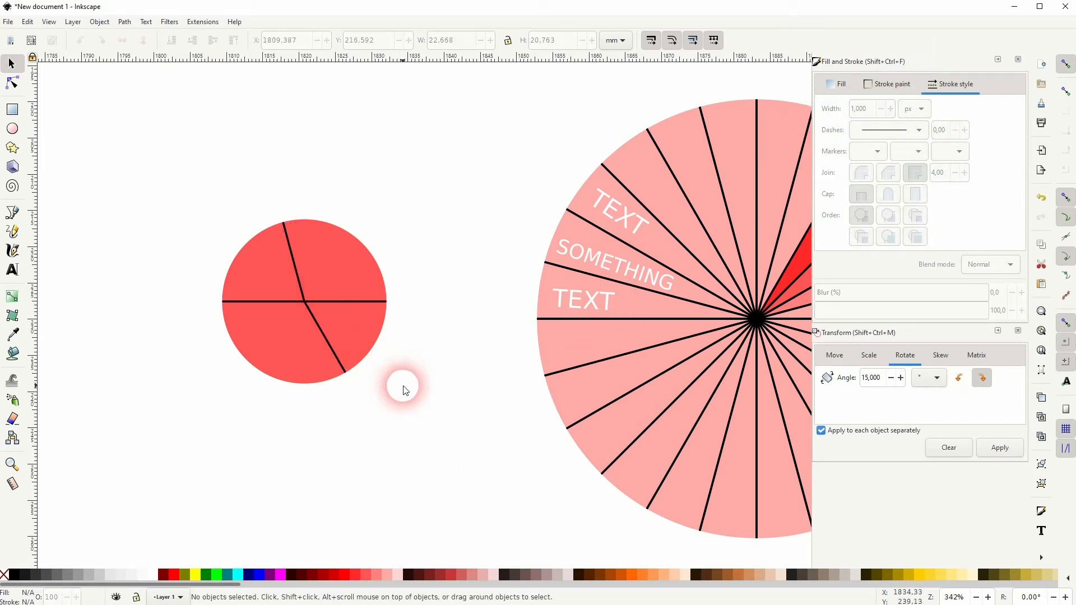
Step: Duplicate the large wheel's lowest TEXT label into the small circle's upper-right segment and rotate it to slope upward
click(594, 301)
key(ctrl+d)
drag(598, 304, 348, 234)
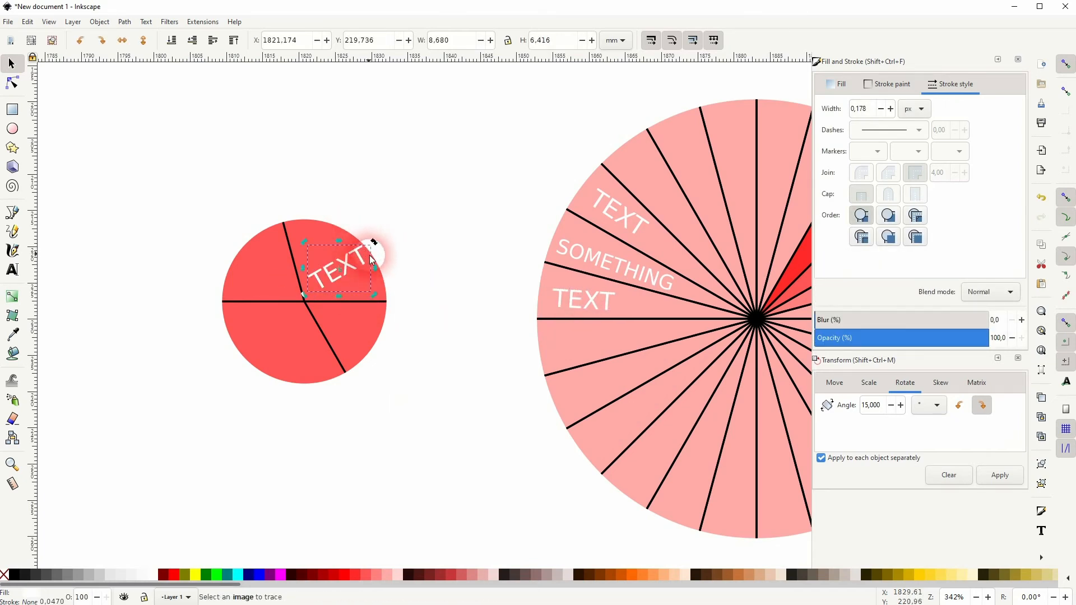
click(418, 269)
Step: Copy the small circle's TEXT label into the lower-right segment, shrink it to about 6.9 mm wide and tilt it downward
click(339, 270)
key(ctrl+d)
drag(338, 270, 362, 329)
click(368, 308)
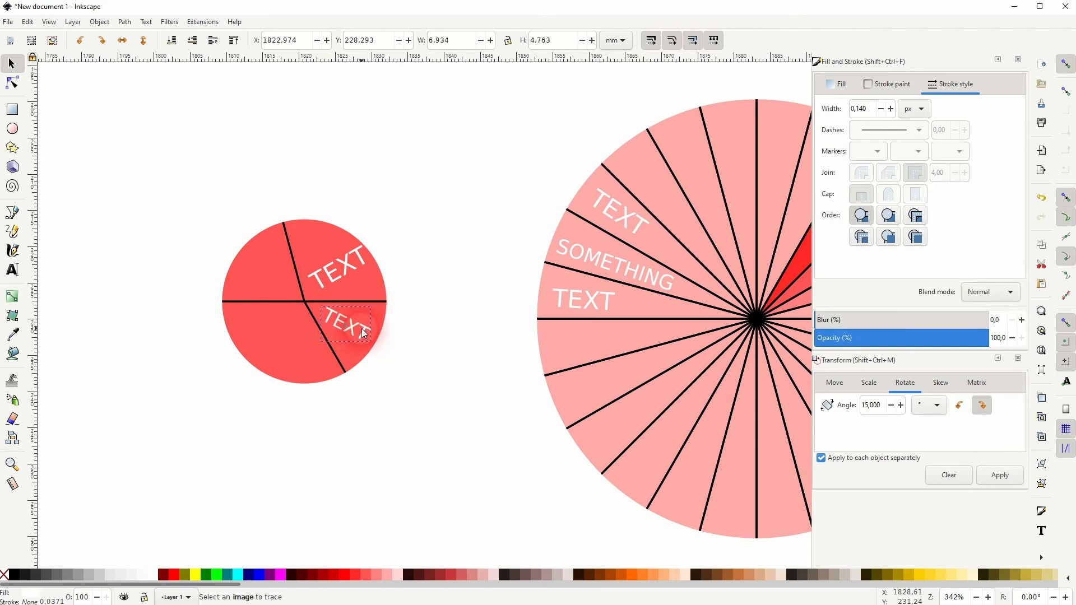
click(414, 392)
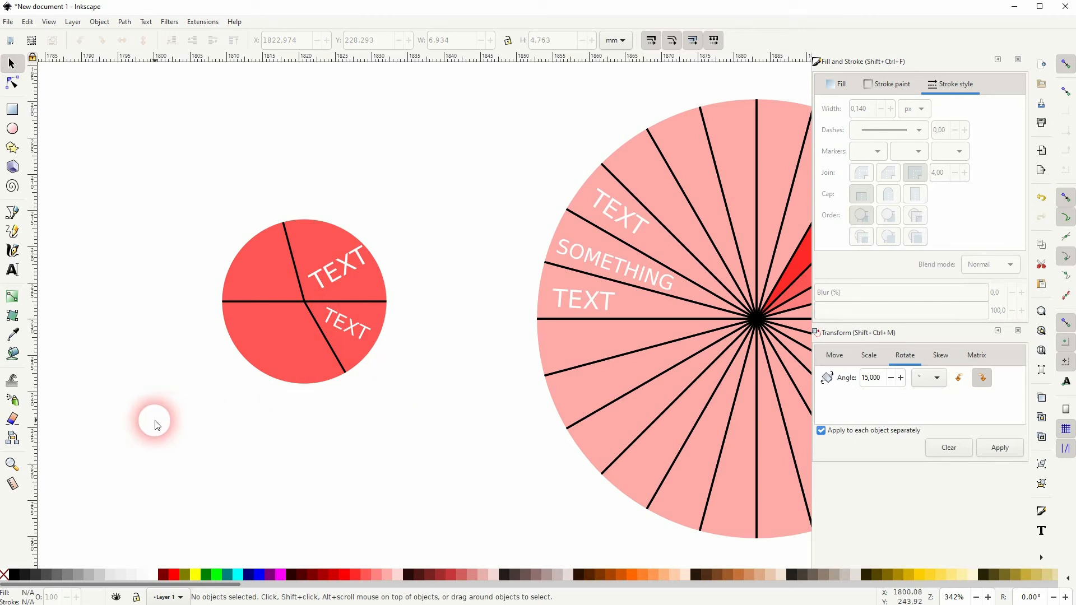
Step: Convert the strokes of the small circle's three divider lines to paths and combine them into one path
drag(155, 424, 340, 302)
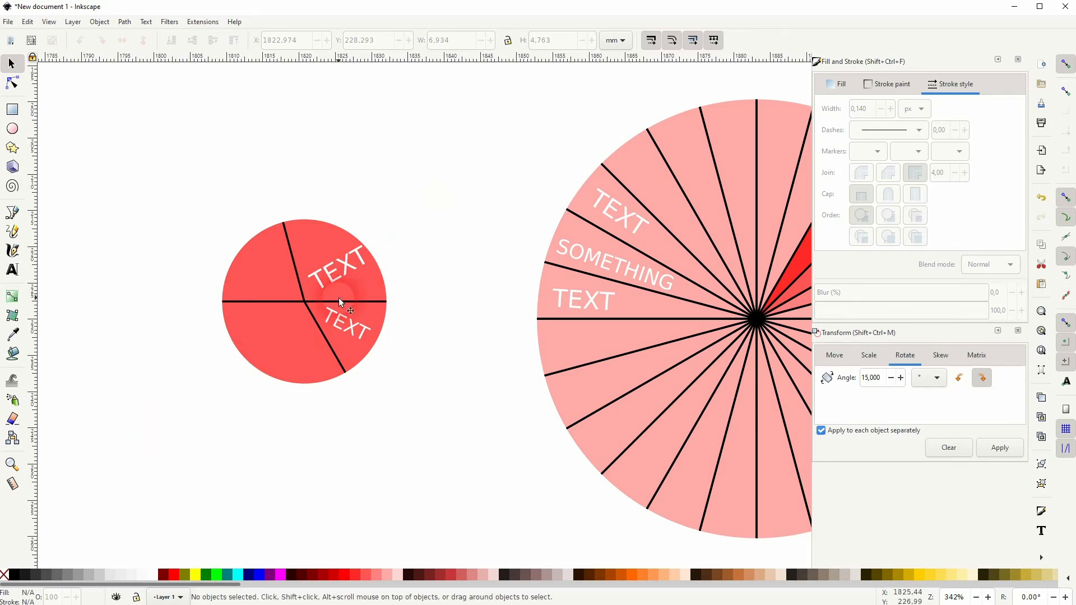
click(300, 283)
shift+click(264, 302)
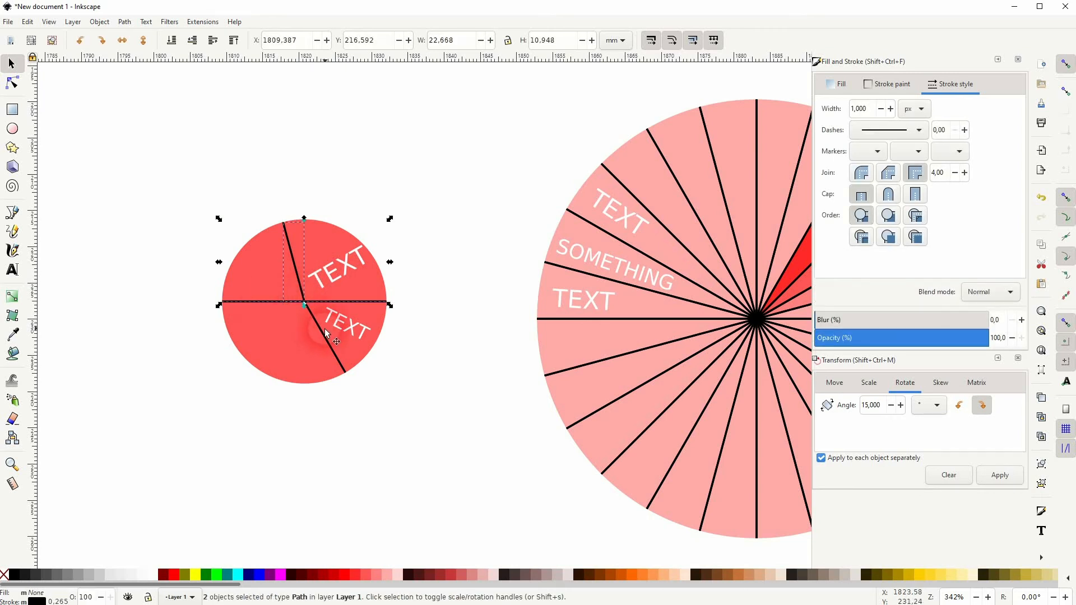
click(127, 22)
click(150, 49)
click(125, 22)
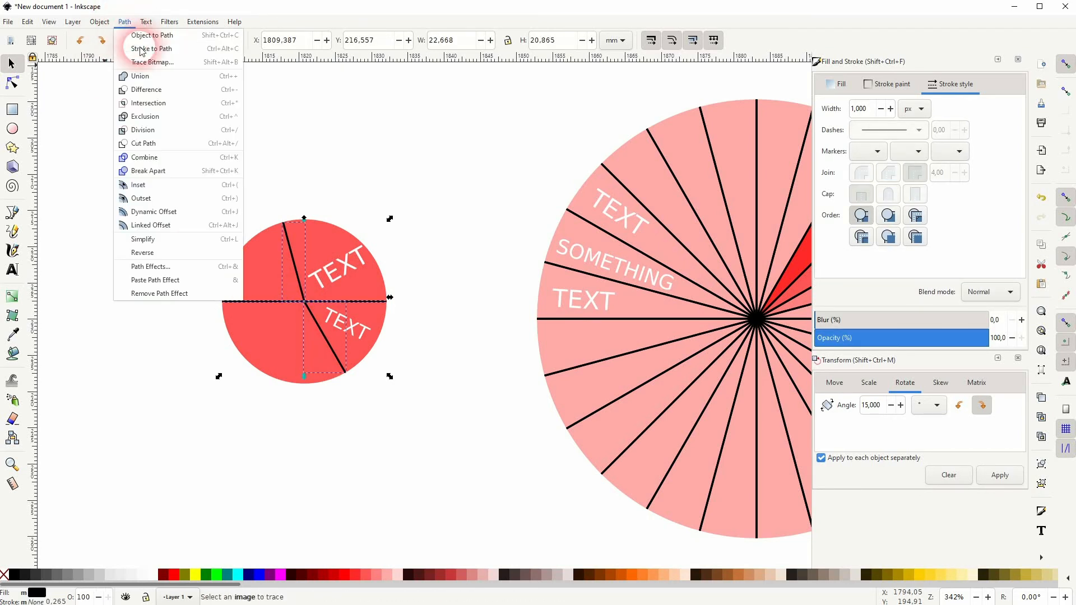
click(146, 158)
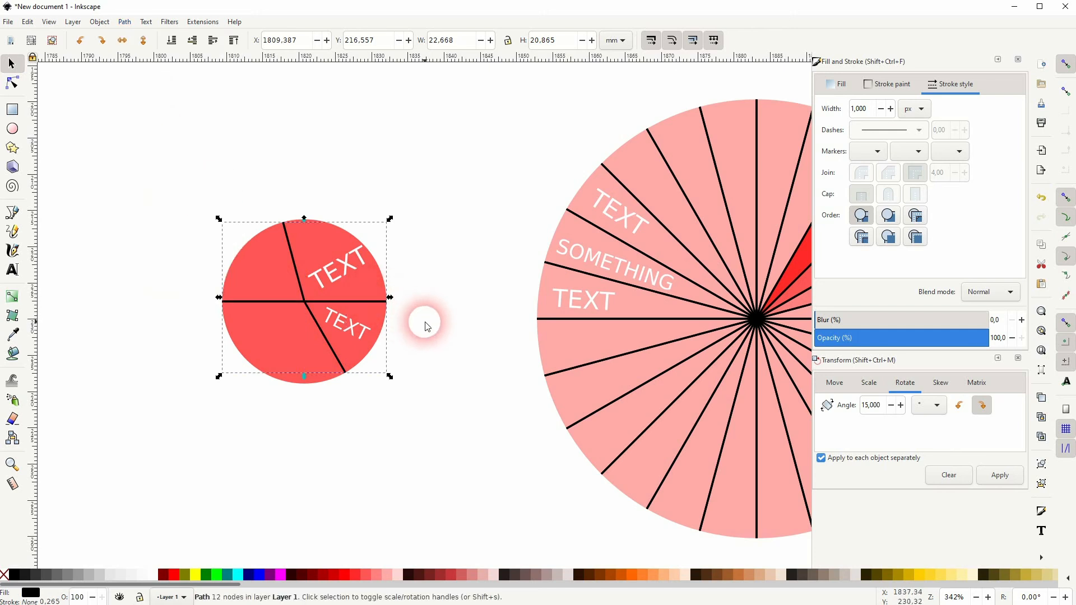
Step: Duplicate the combined divider path and use the copy to divide the small circle into separate segments
click(395, 333)
drag(304, 301, 204, 432)
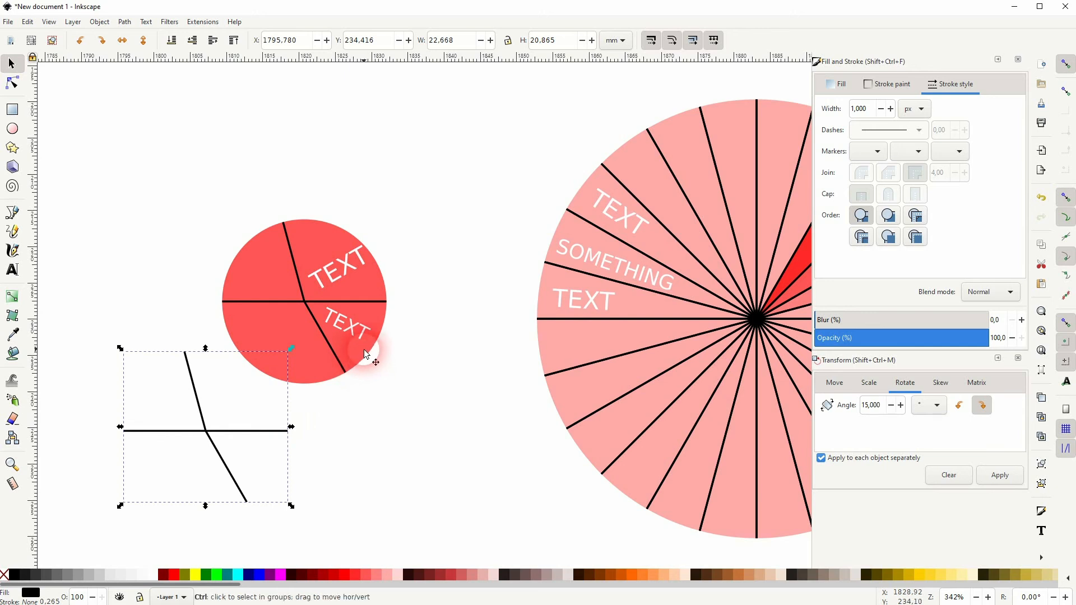
key(ctrl+z)
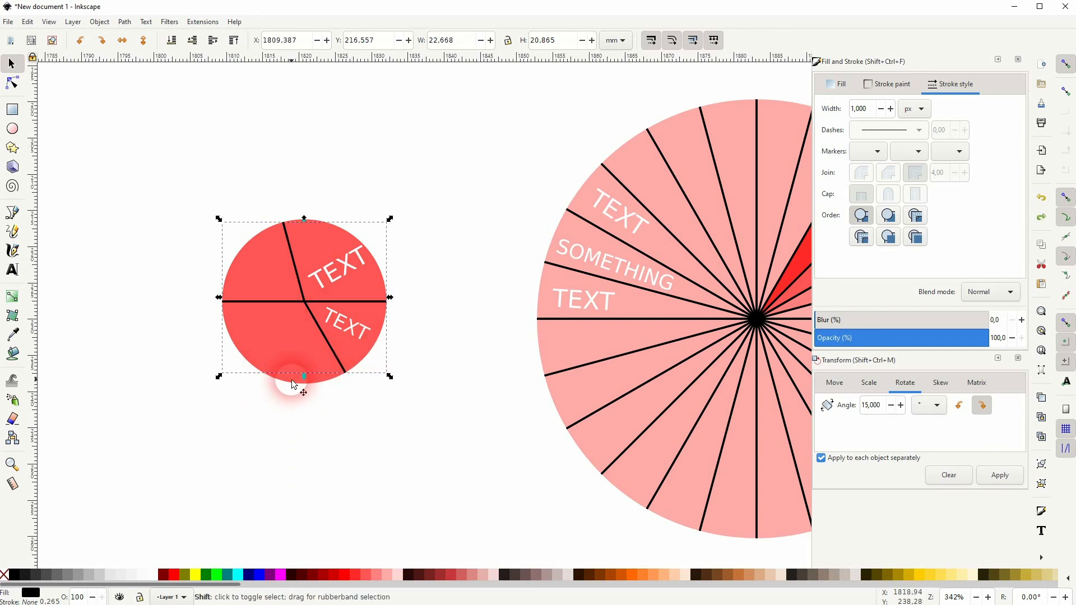
drag(297, 356, 213, 507)
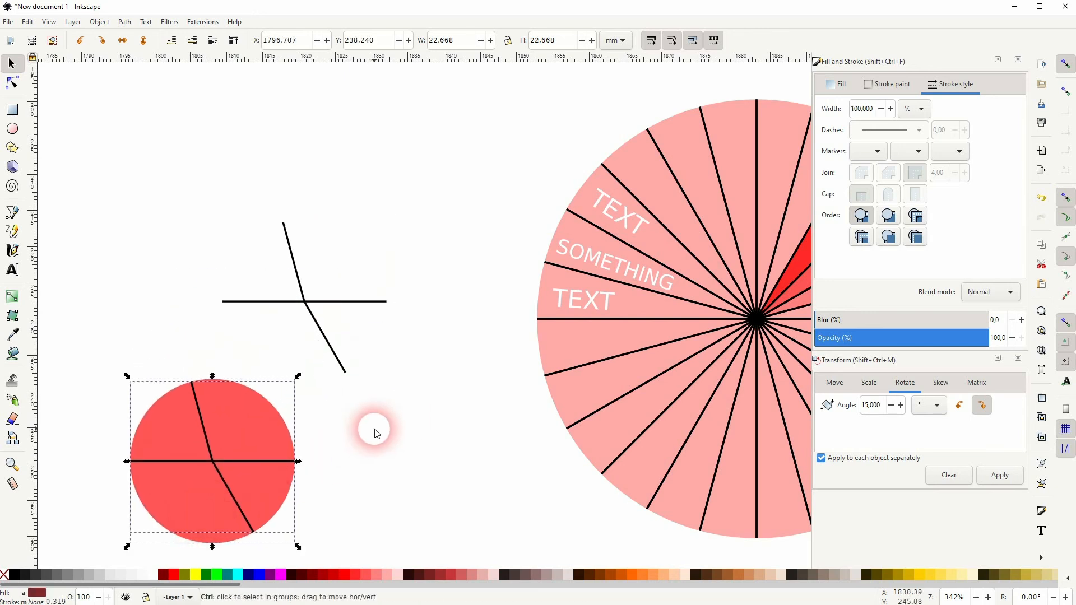
key(ctrl+z)
click(125, 22)
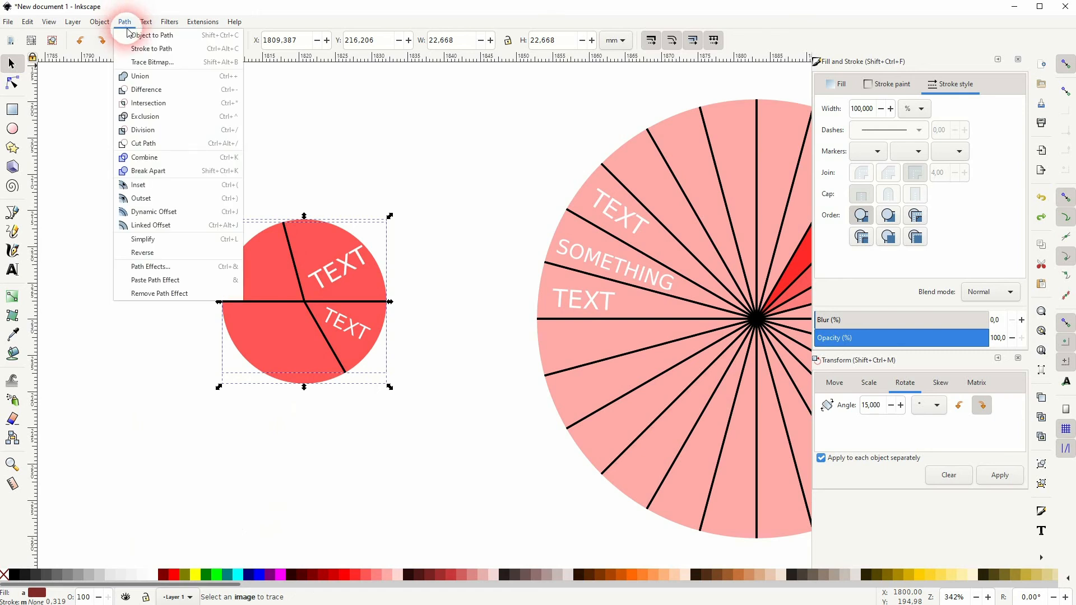
click(135, 129)
click(439, 293)
drag(276, 268, 168, 224)
key(ctrl+z)
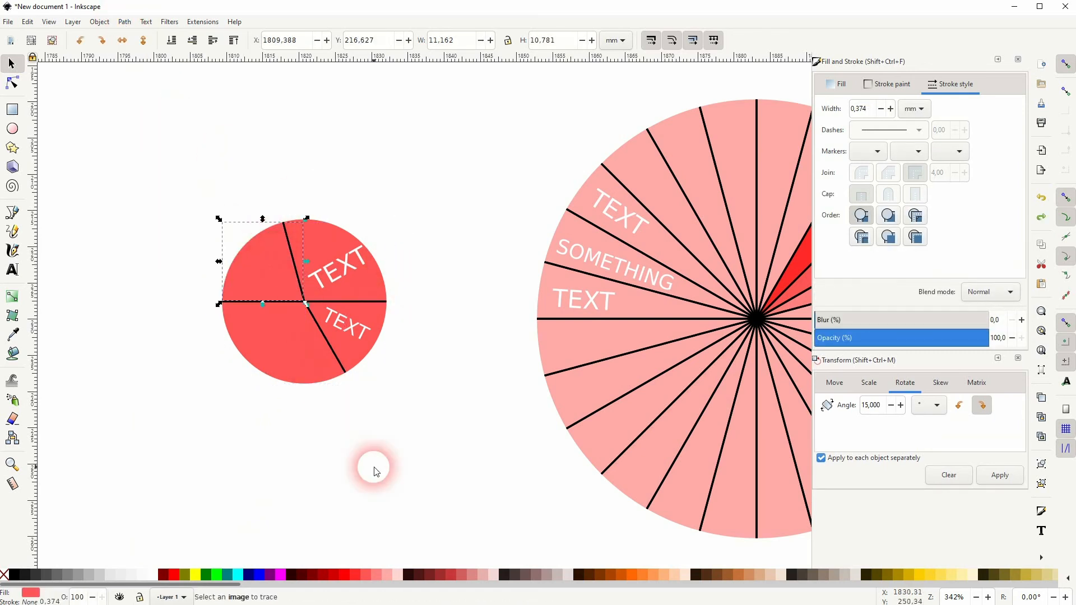
Step: Fill the small circle's four segments with progressively lighter oranges, going clockwise from #FF6600 in the upper-left segment
click(627, 574)
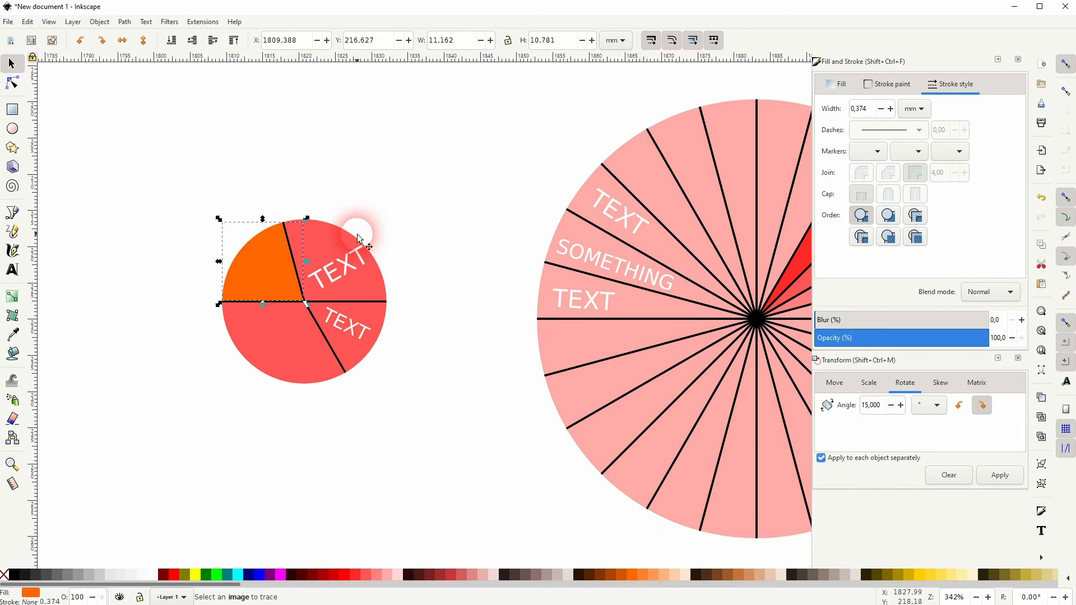
key(Tab)
click(644, 576)
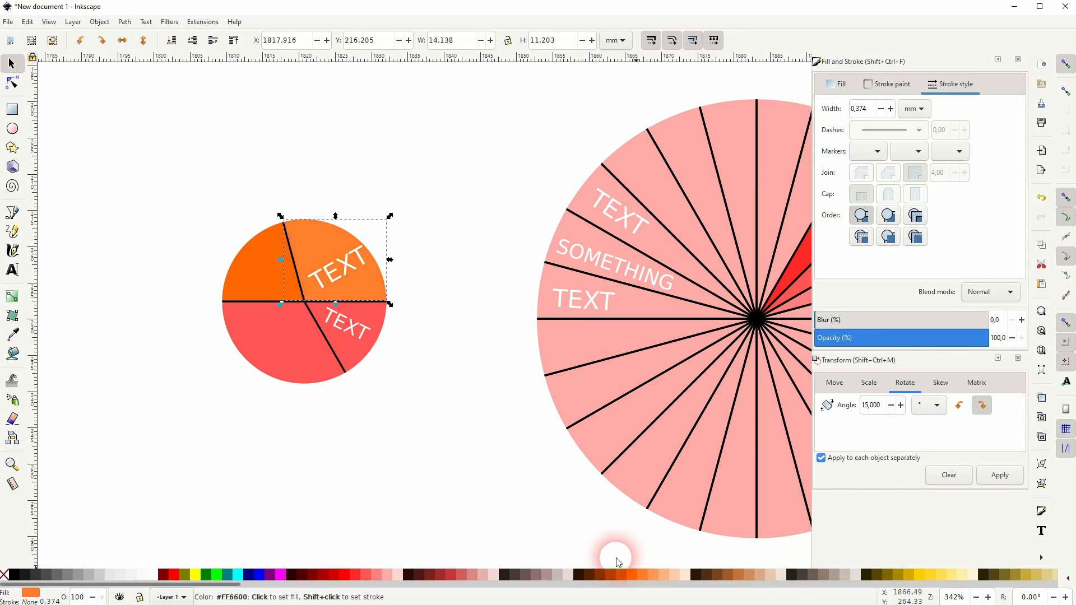
click(356, 345)
click(658, 574)
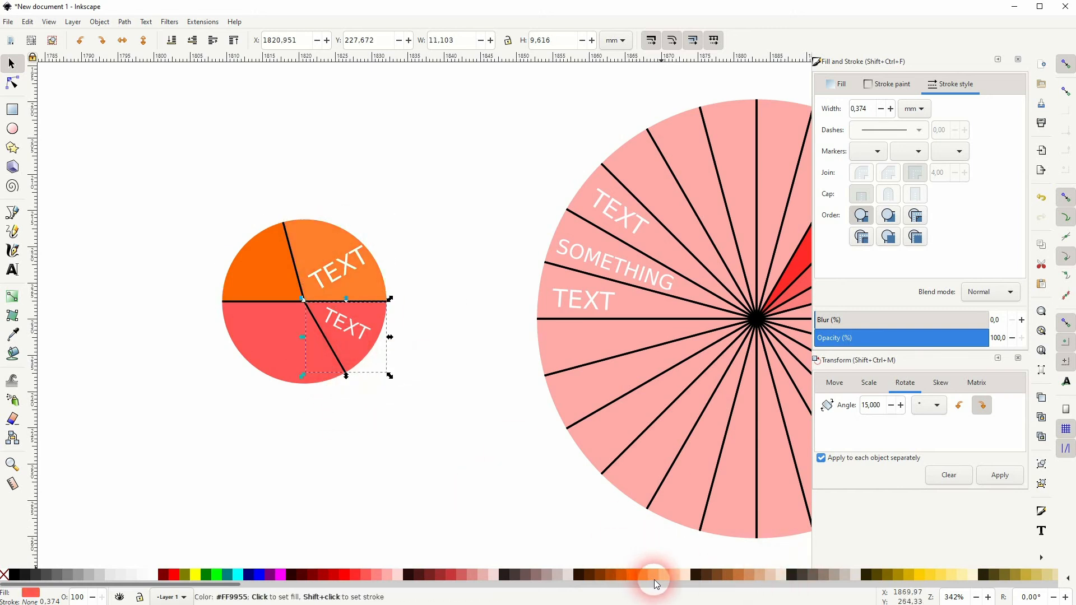
click(586, 533)
click(252, 336)
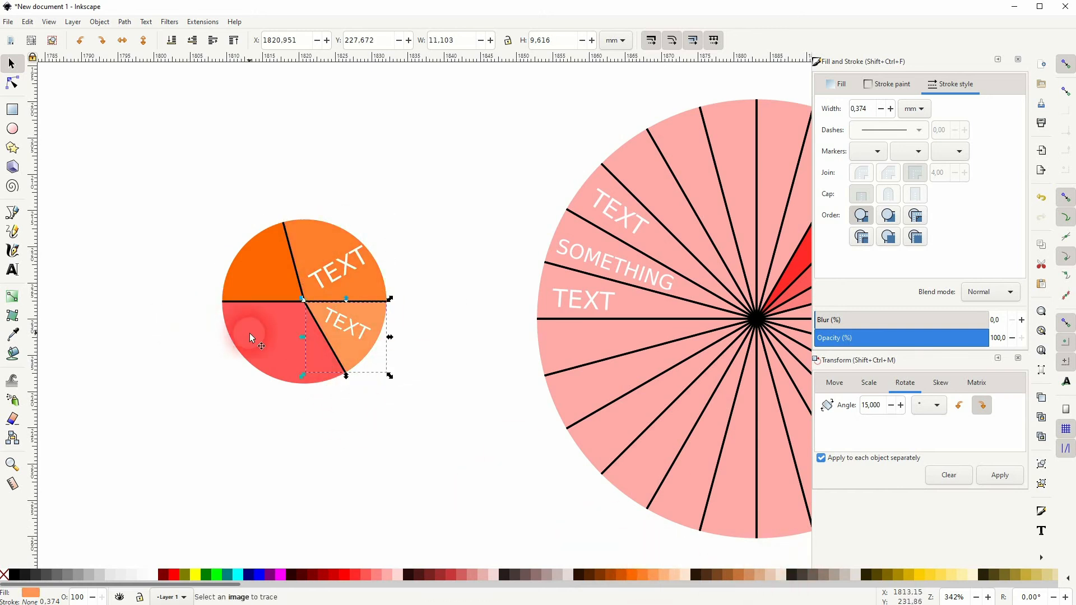
click(663, 575)
click(221, 420)
Step: Group the small divided circle with its labels, and group the large wheel with its labels separately
drag(159, 425, 444, 171)
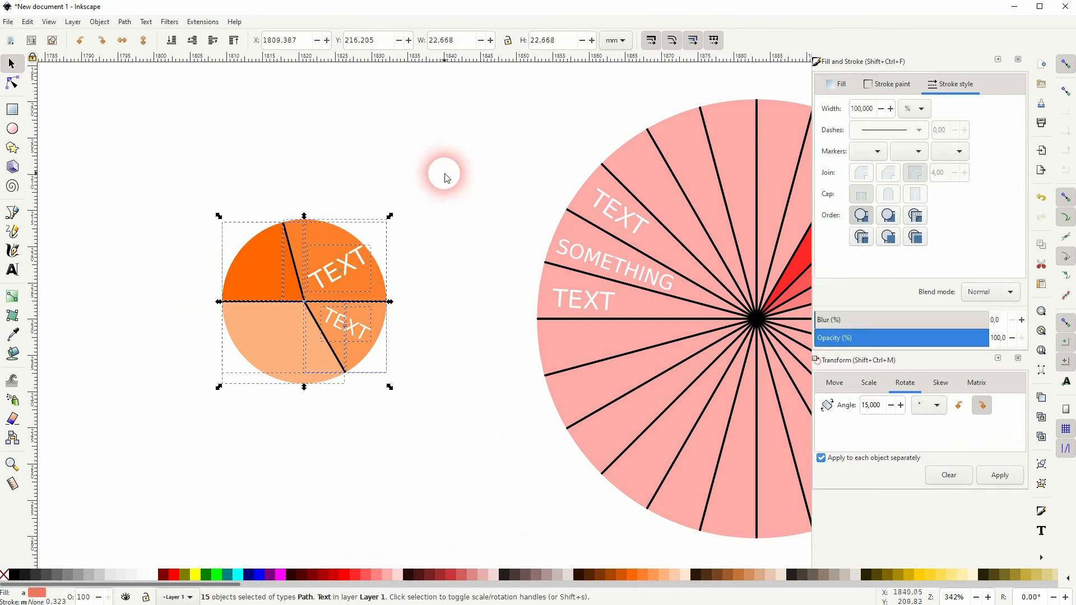
click(401, 439)
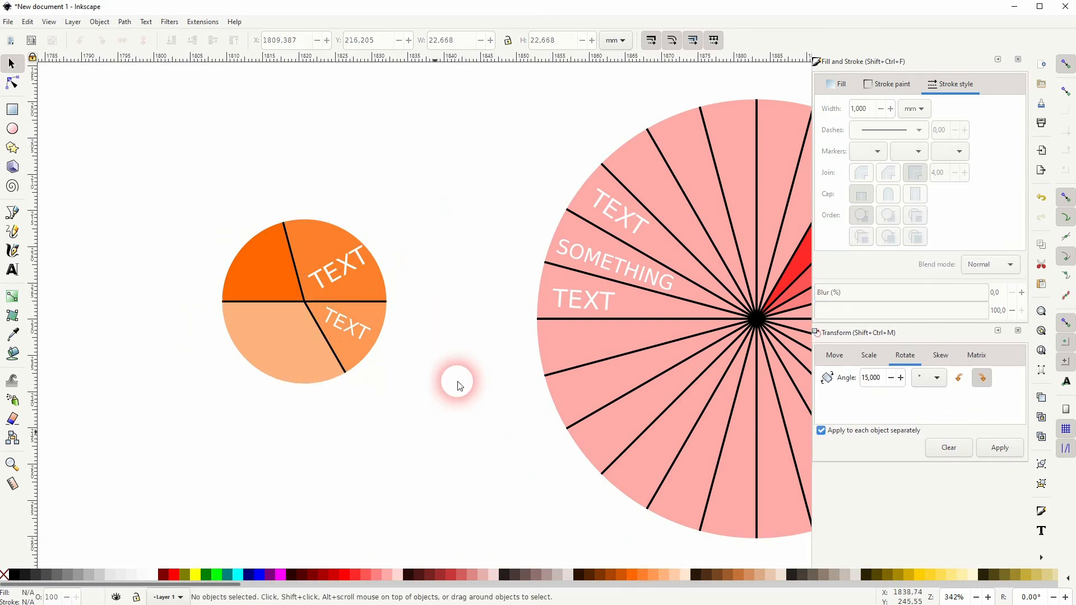
scroll(448, 375, down, 2)
drag(486, 487, 779, 168)
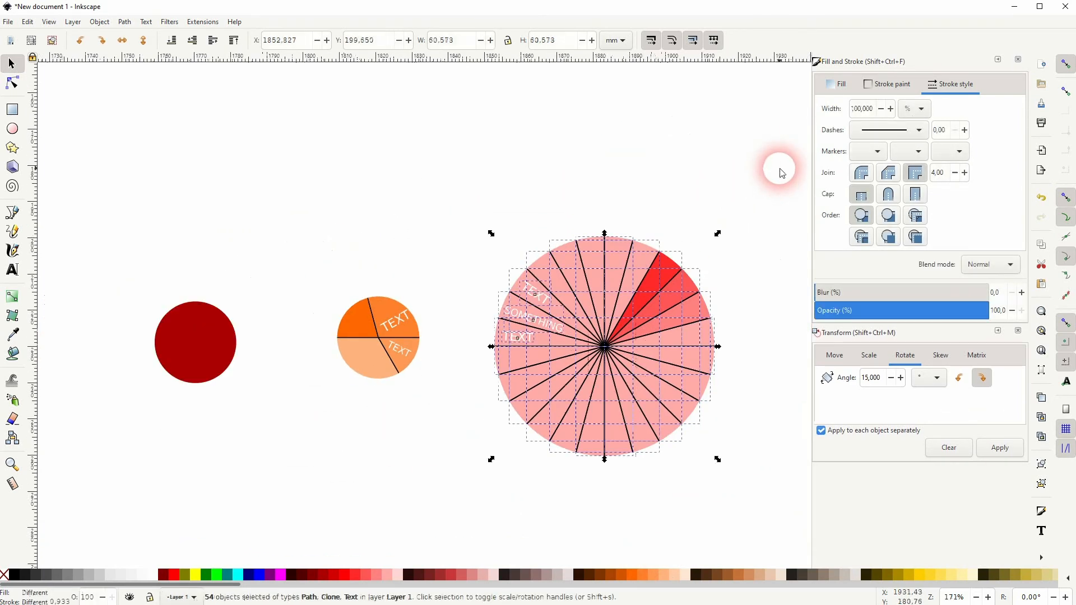
key(ctrl+g)
Step: Centre the large wheel group and the small circle group on each other horizontally and vertically, relative to the last selected
drag(291, 493, 805, 149)
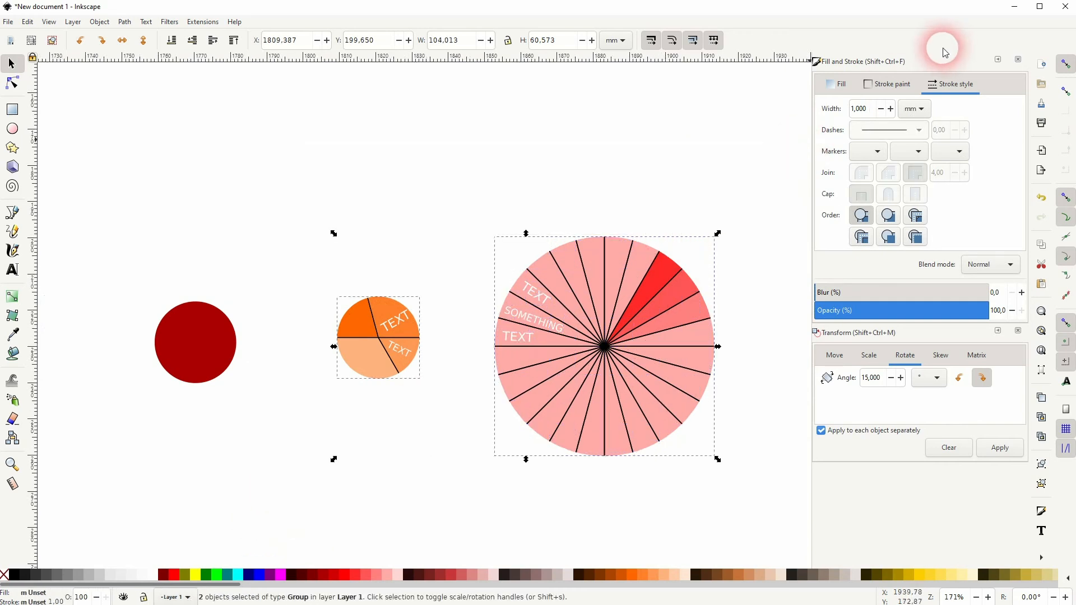
click(1018, 59)
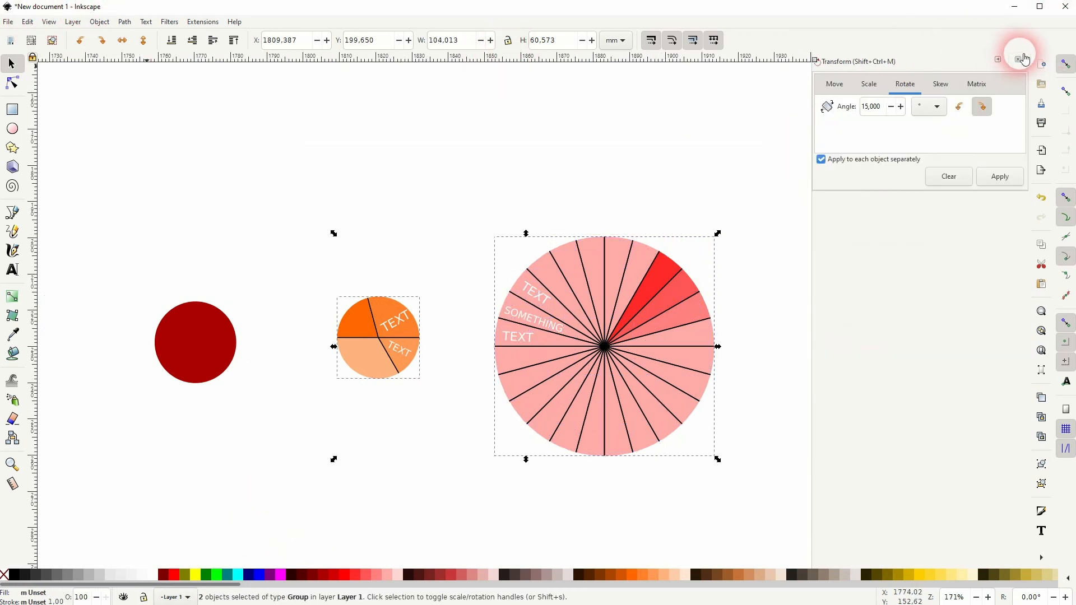
click(1017, 59)
click(99, 22)
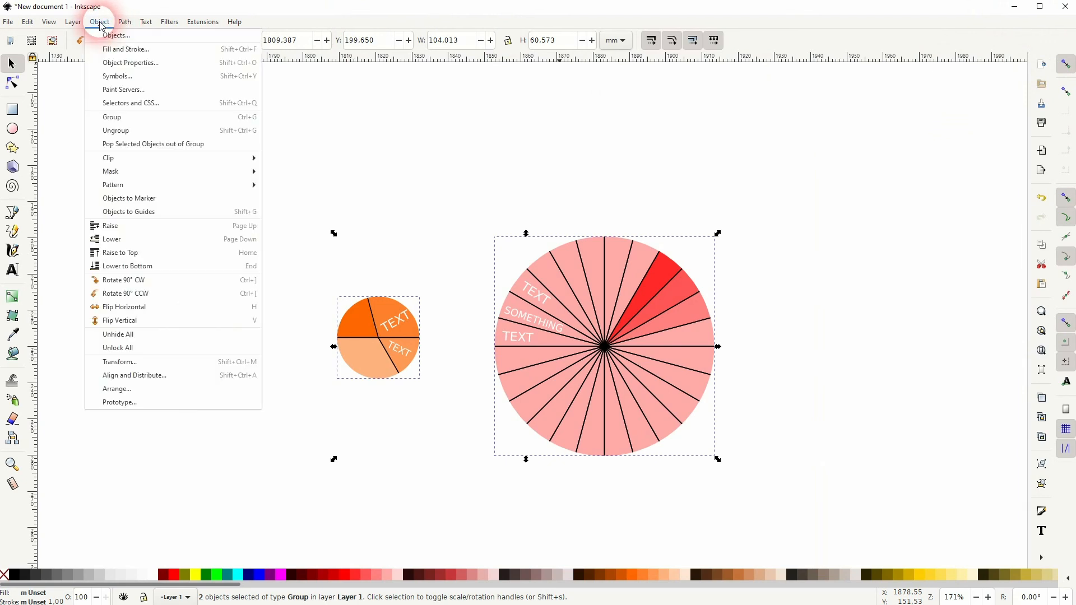
click(147, 372)
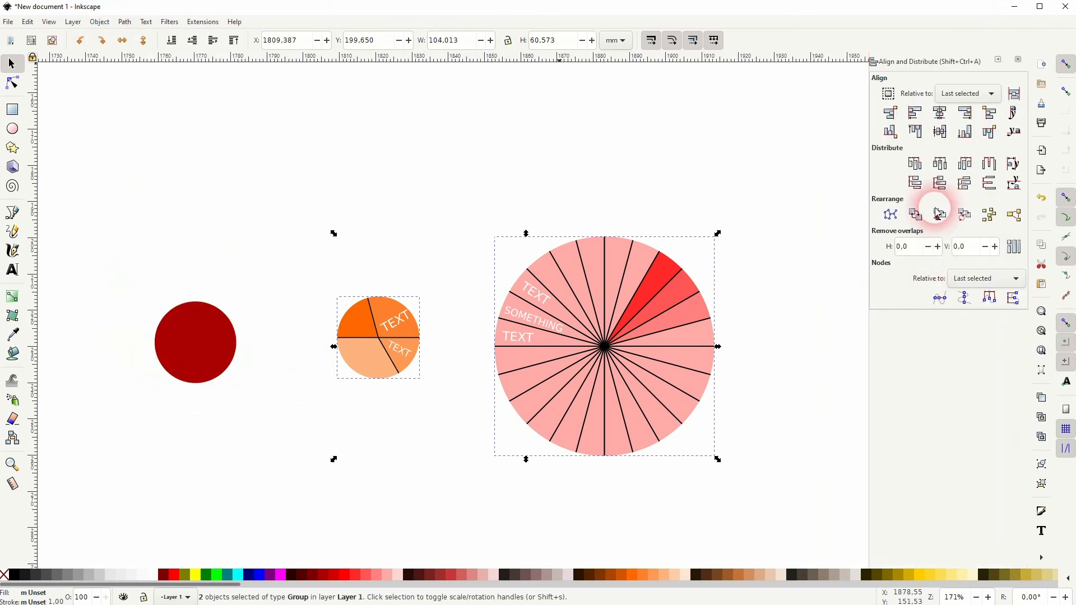
click(940, 113)
click(940, 131)
click(650, 316)
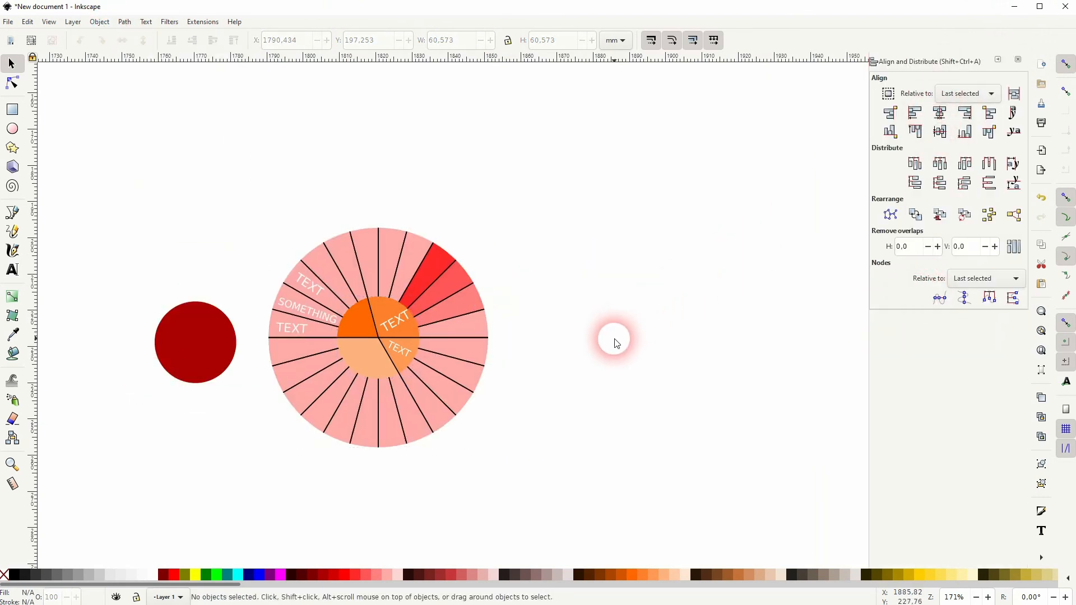
Step: Try a black outline on the whole inner circle group
scroll(350, 371, up, 2)
scroll(416, 331, up, 1)
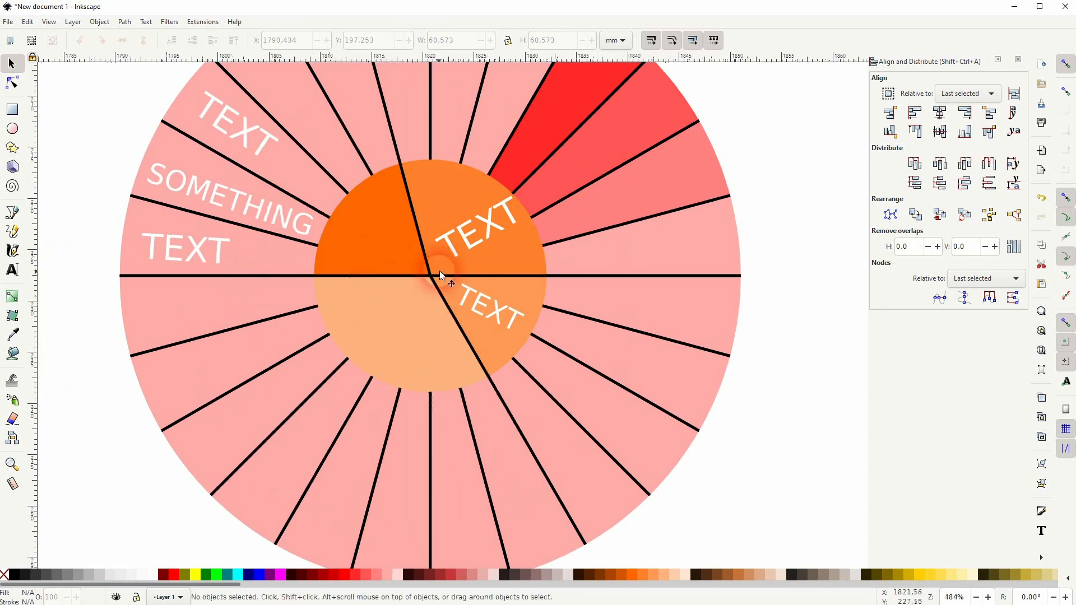
click(388, 352)
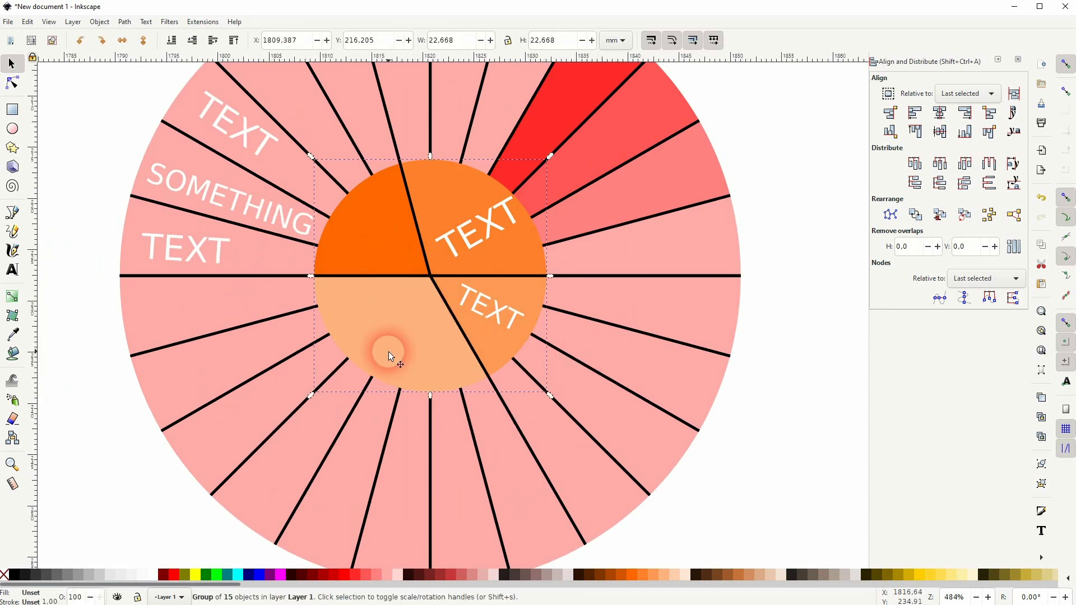
click(1018, 59)
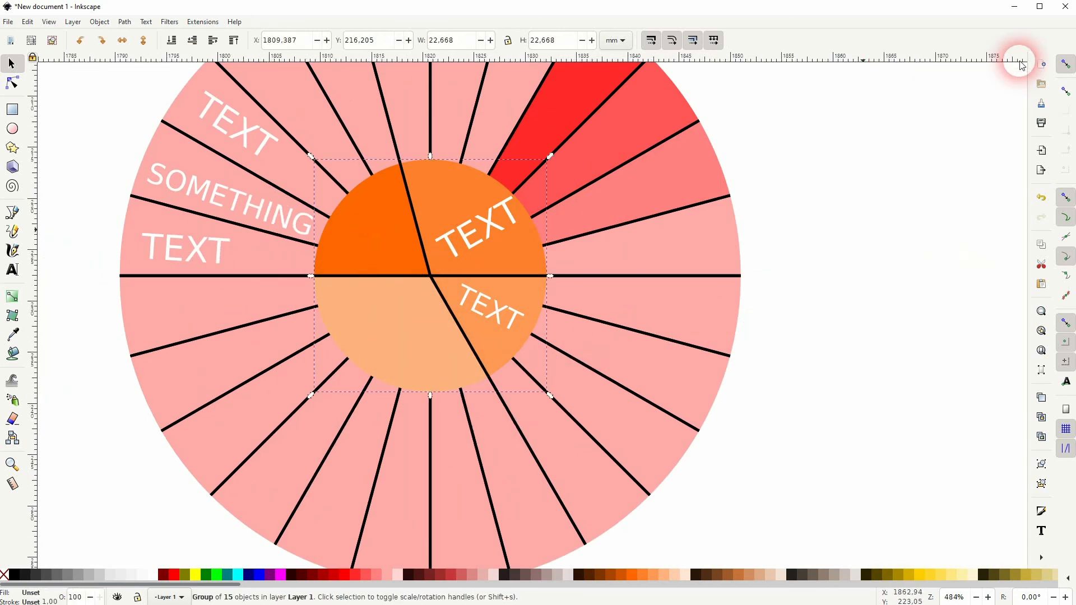
shift+click(13, 577)
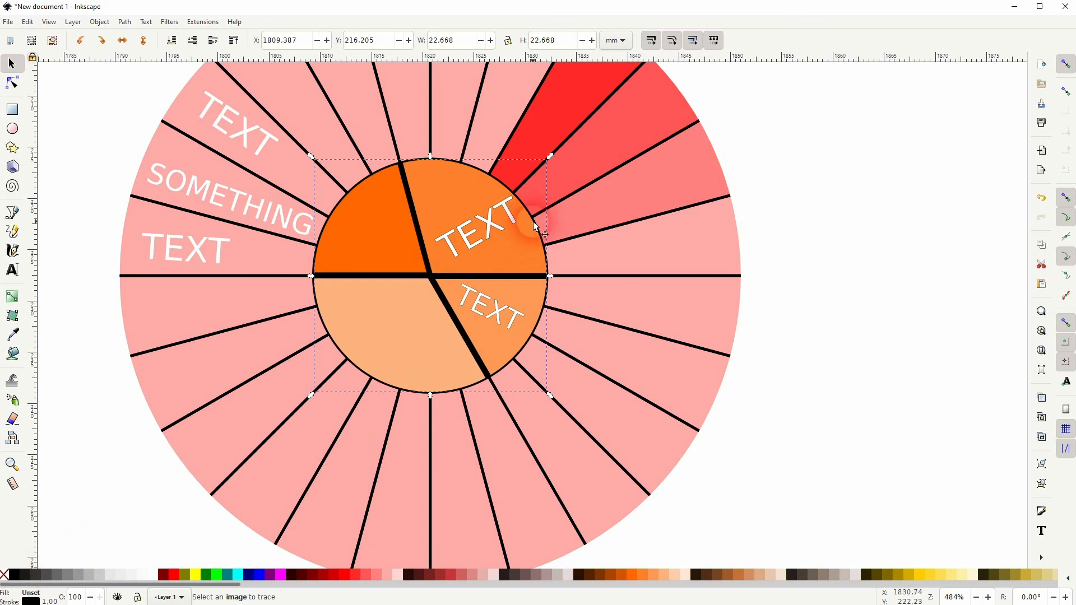
key(ctrl+z)
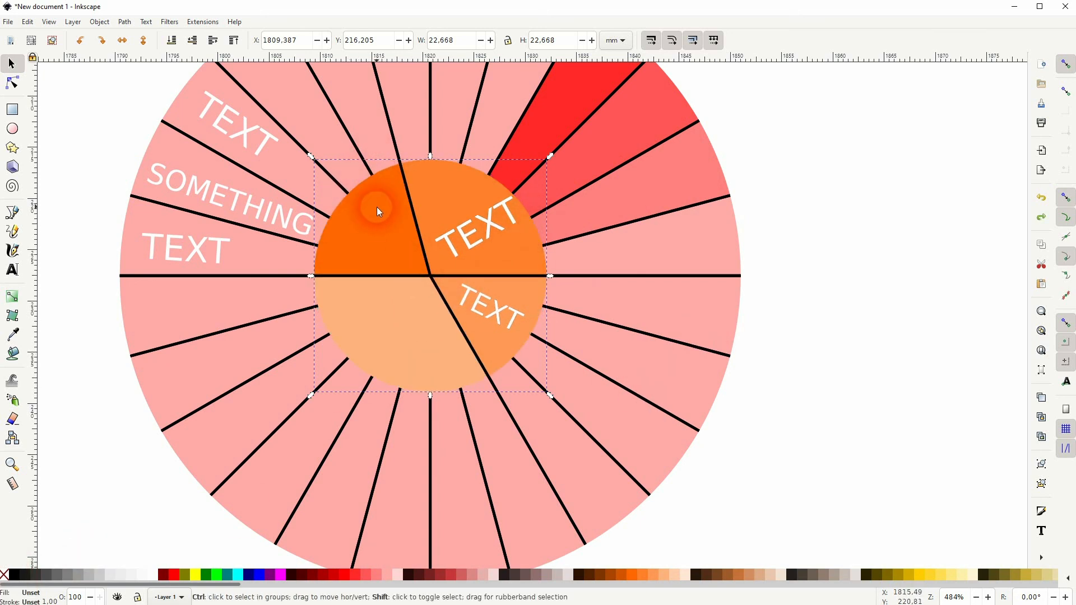
click(902, 361)
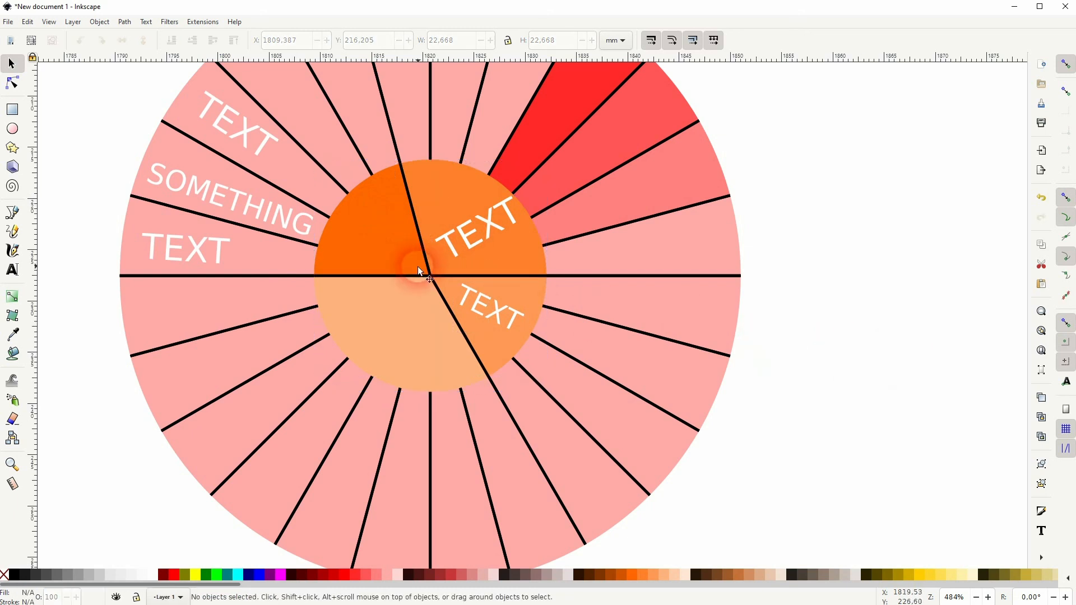
Step: Select the inner circle's four orange segments inside the group and give them a white outline
click(351, 254)
shift+click(453, 185)
shift+click(423, 352)
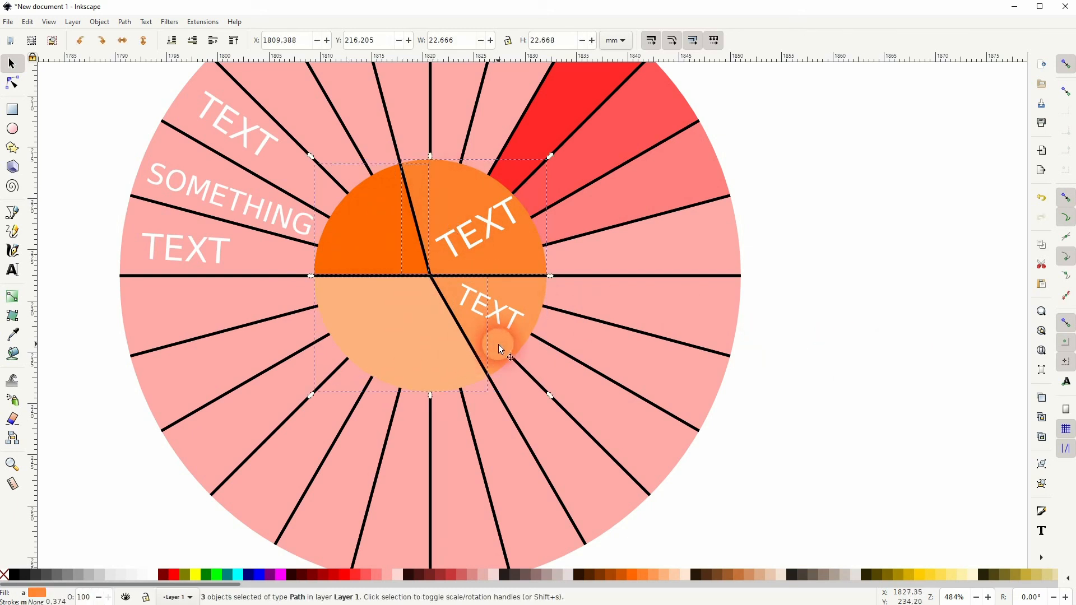
shift+click(153, 576)
click(884, 310)
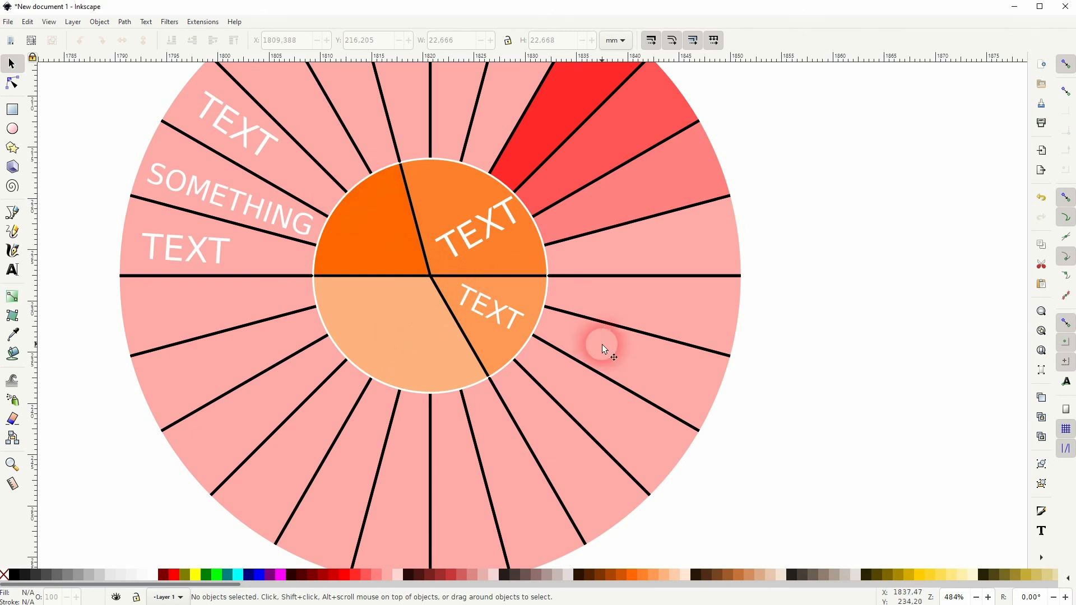
Step: Select the pink segment just right of the wheel's bottom vertical divider inside its group and scale it down proportionally toward the wheel's centre
ctrl+scroll(585, 365, down, 1)
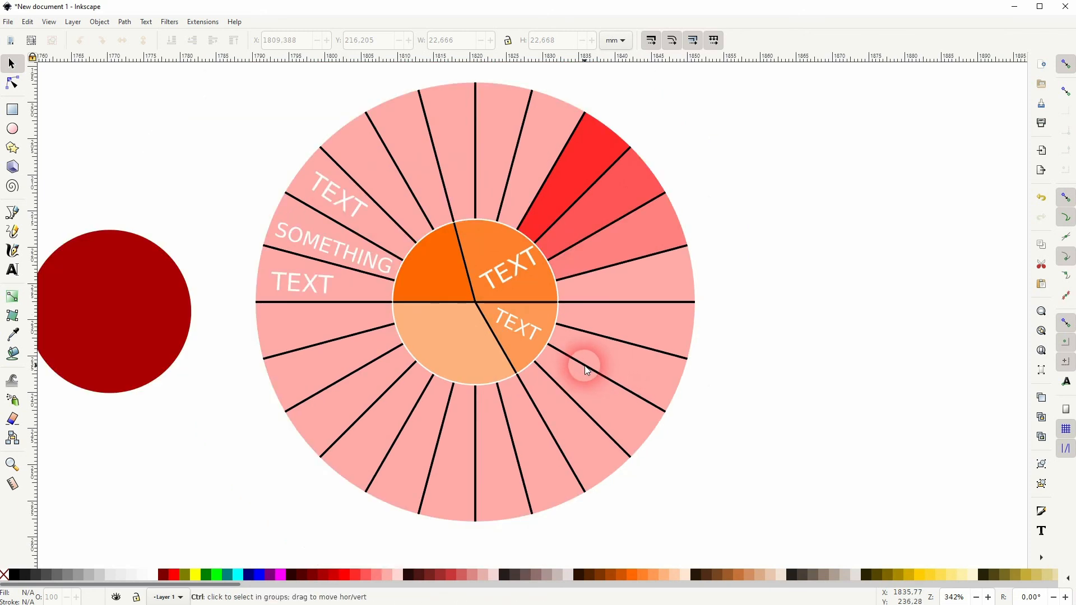
click(548, 488)
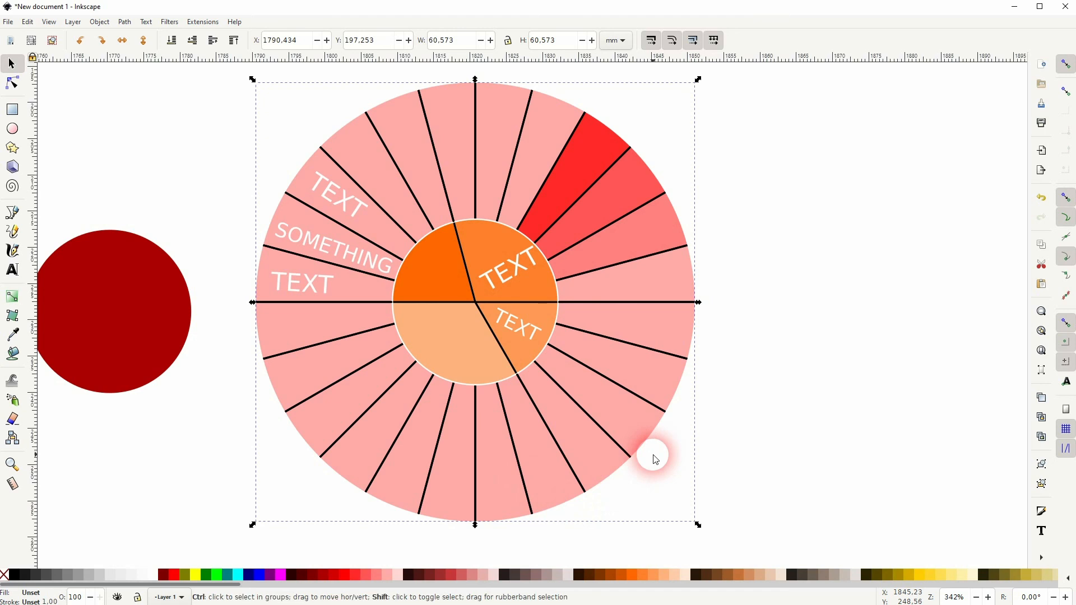
click(712, 467)
ctrl+click(504, 500)
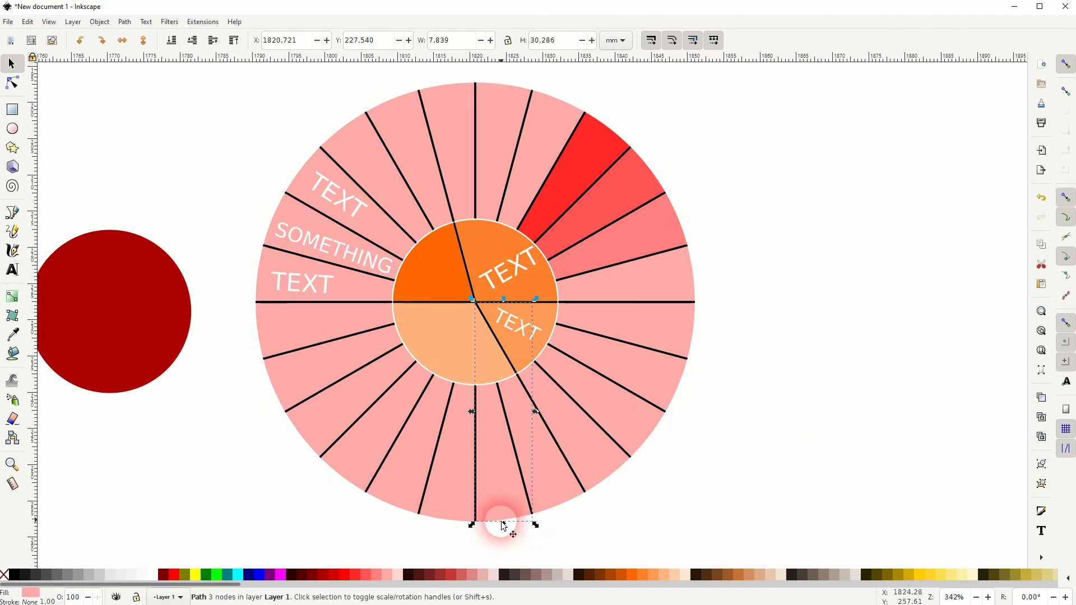
drag(507, 525, 491, 469)
click(668, 465)
Step: Enlarge the wheel's lower-right pink segment proportionally beyond the rim to about 32.5 by 26.5 mm, keeping its tip at the centre
ctrl+click(645, 426)
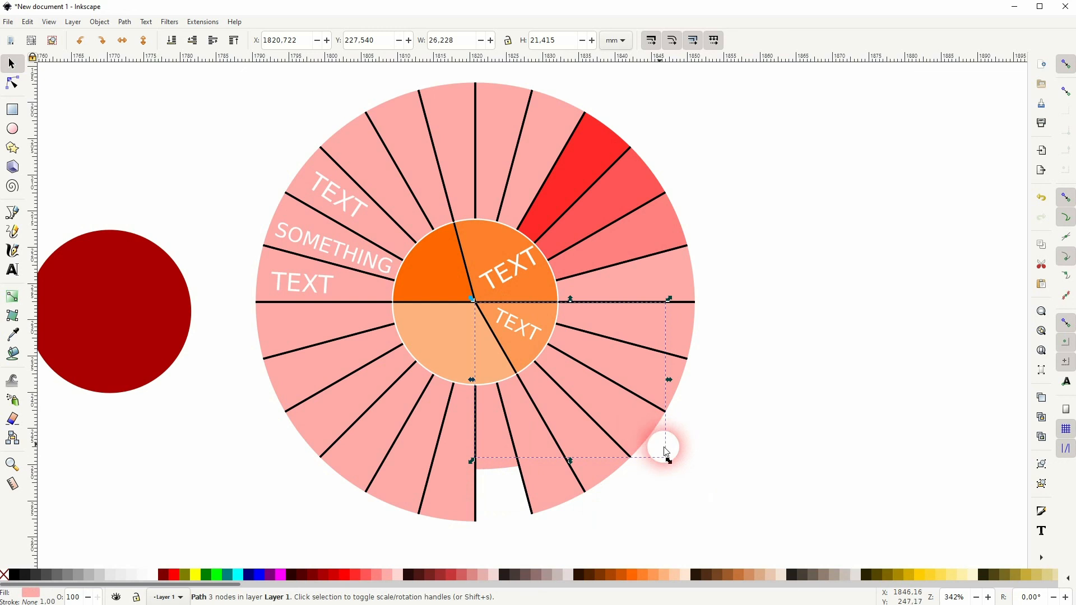
drag(675, 467, 716, 502)
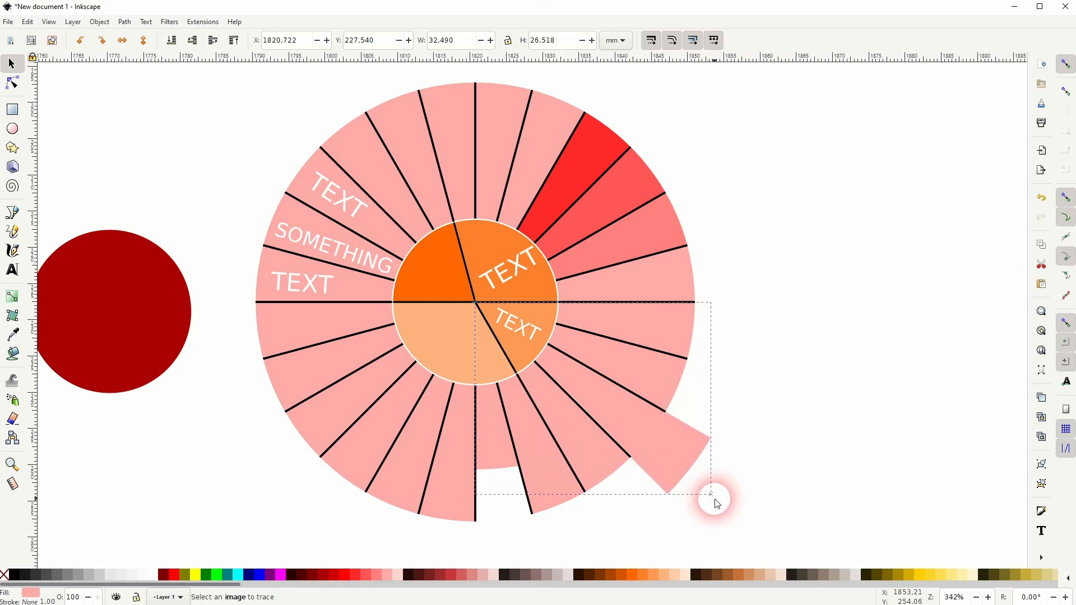
click(742, 317)
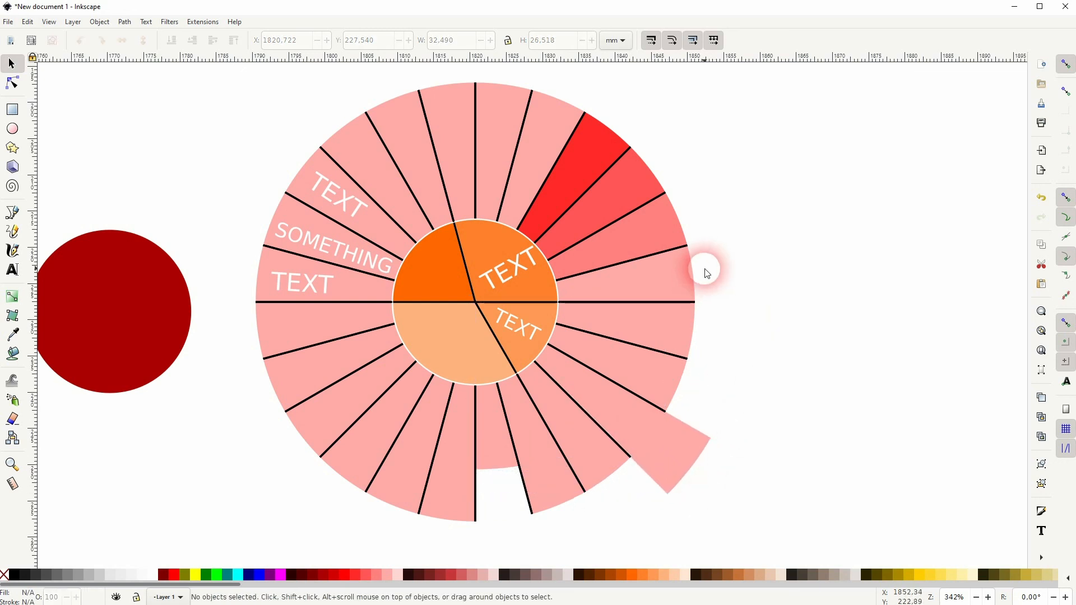
Step: Shrink the medium-red segment beside the brightest red one proportionally to about 19.8 by 16.2 mm, keeping its tip at the centre
click(616, 194)
drag(666, 147, 644, 177)
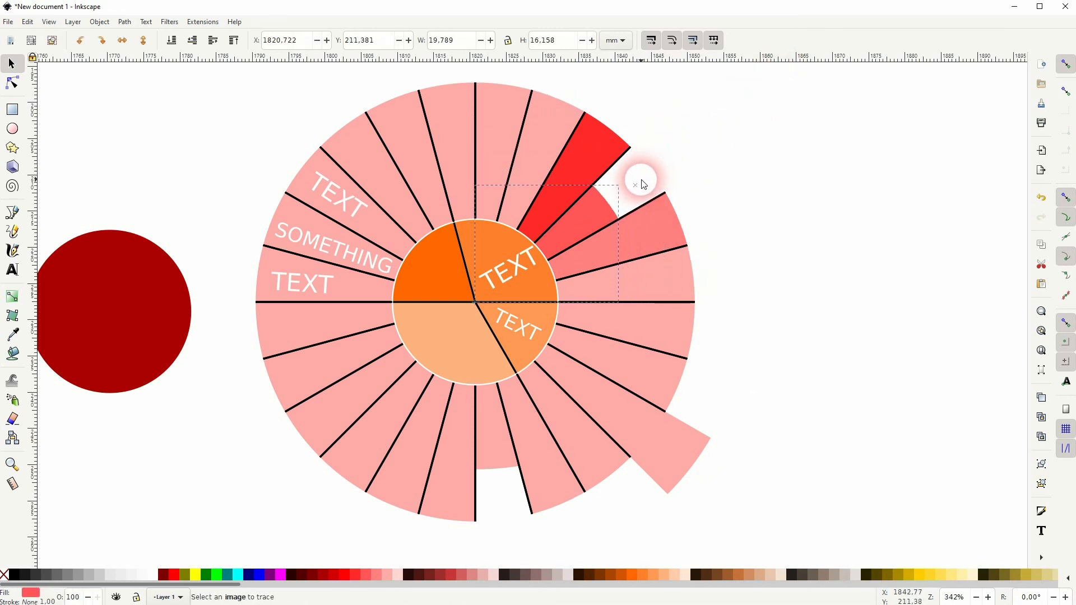
click(793, 305)
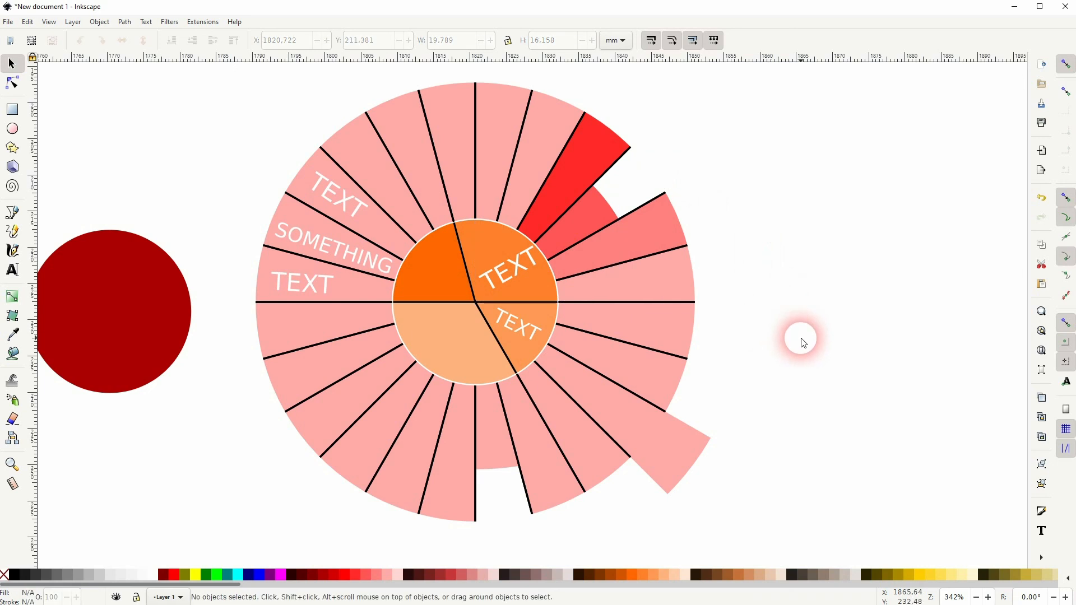